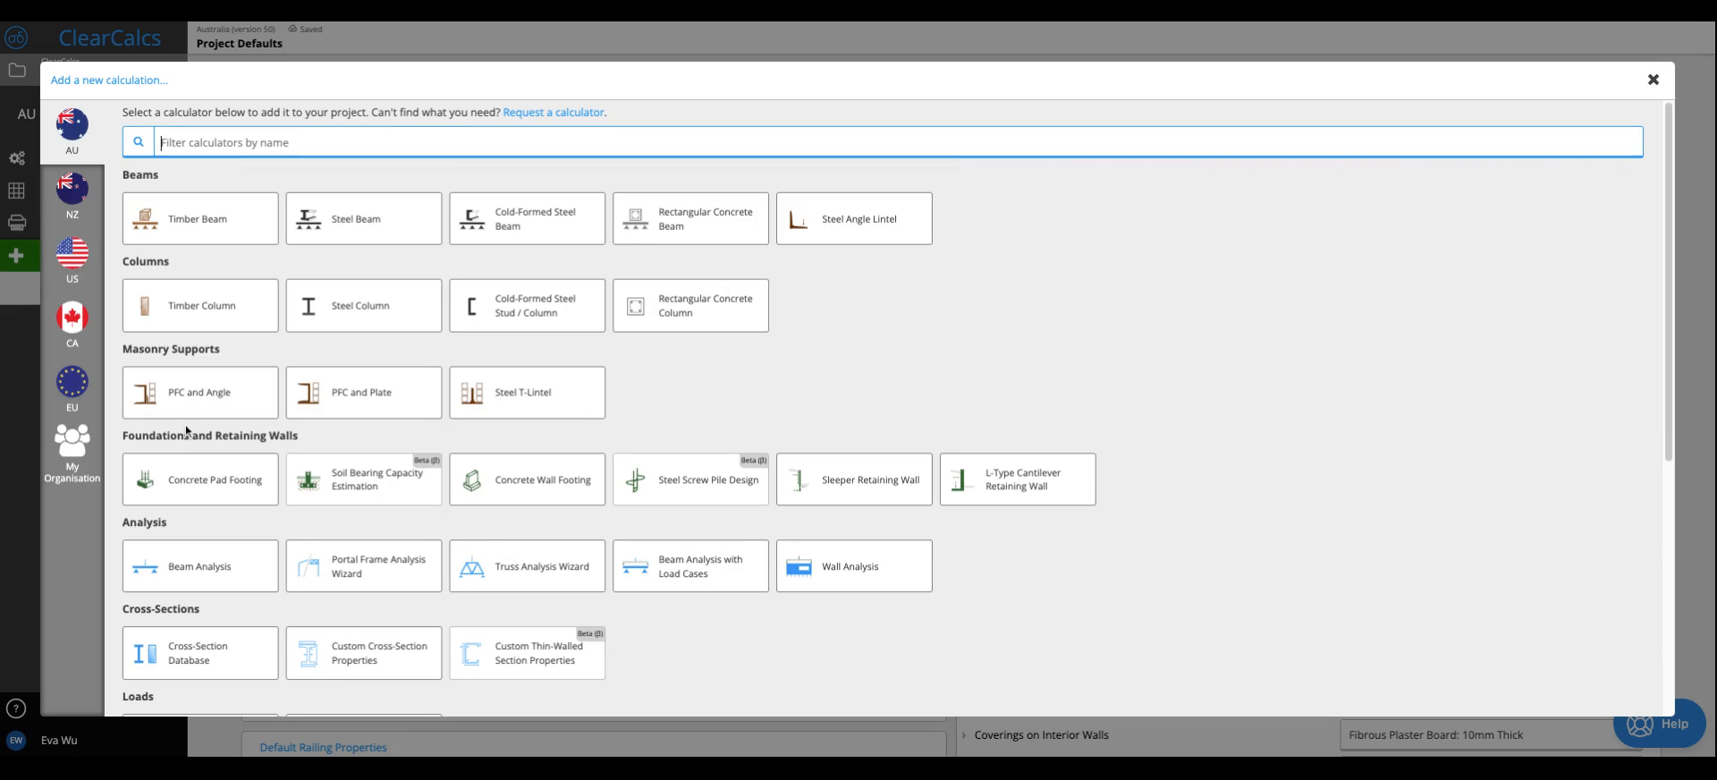
- Add a One-Way Concrete Flat Slab calculation to the project and collapse its sheet details
scroll(329, 322, "down", 3)
scroll(265, 540, "down", 3)
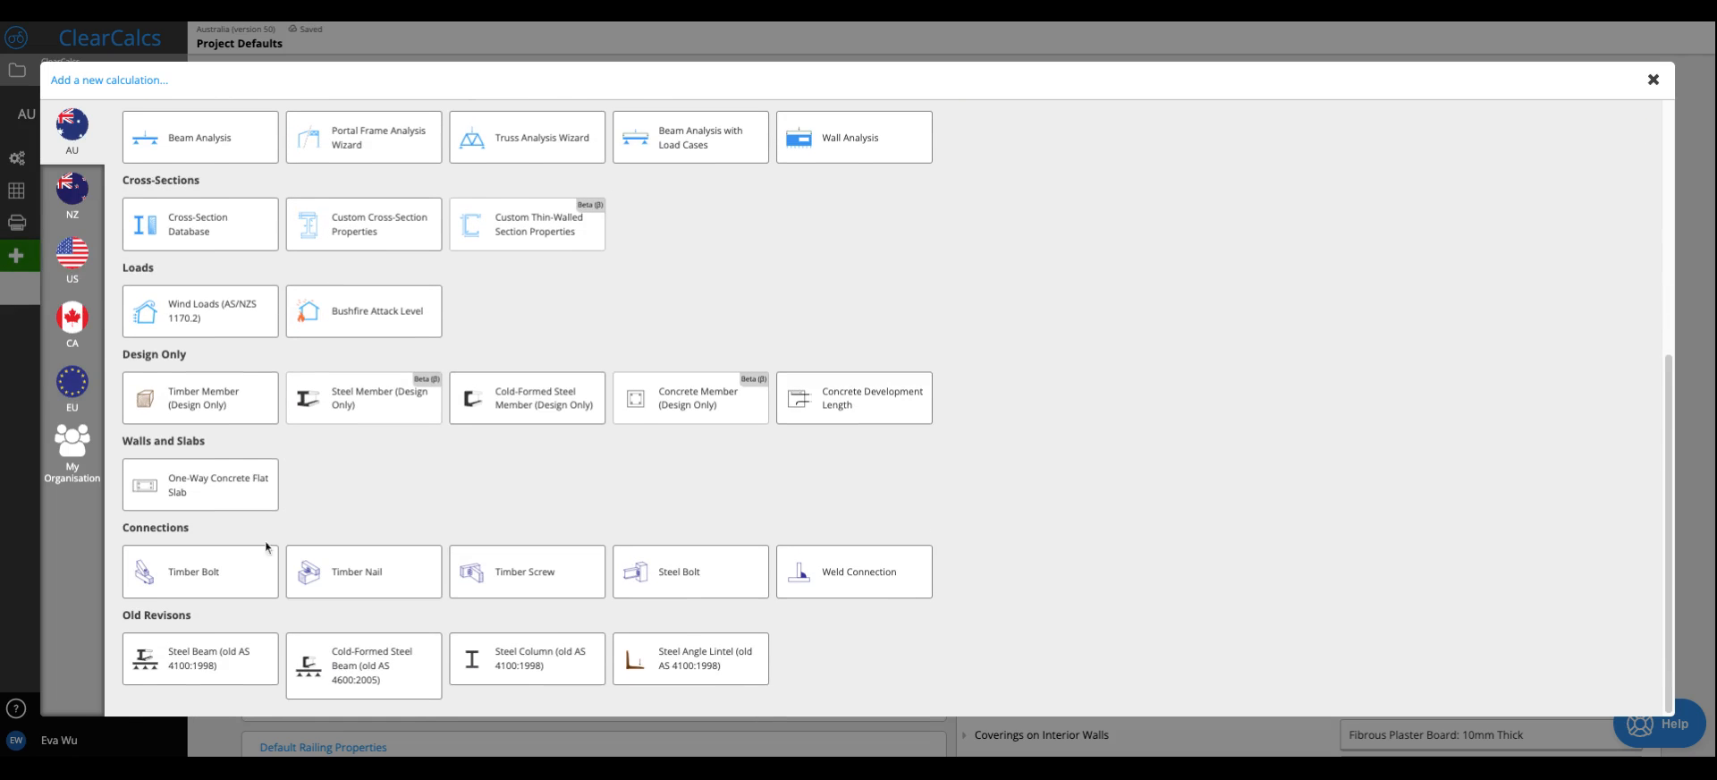
left_click(179, 497)
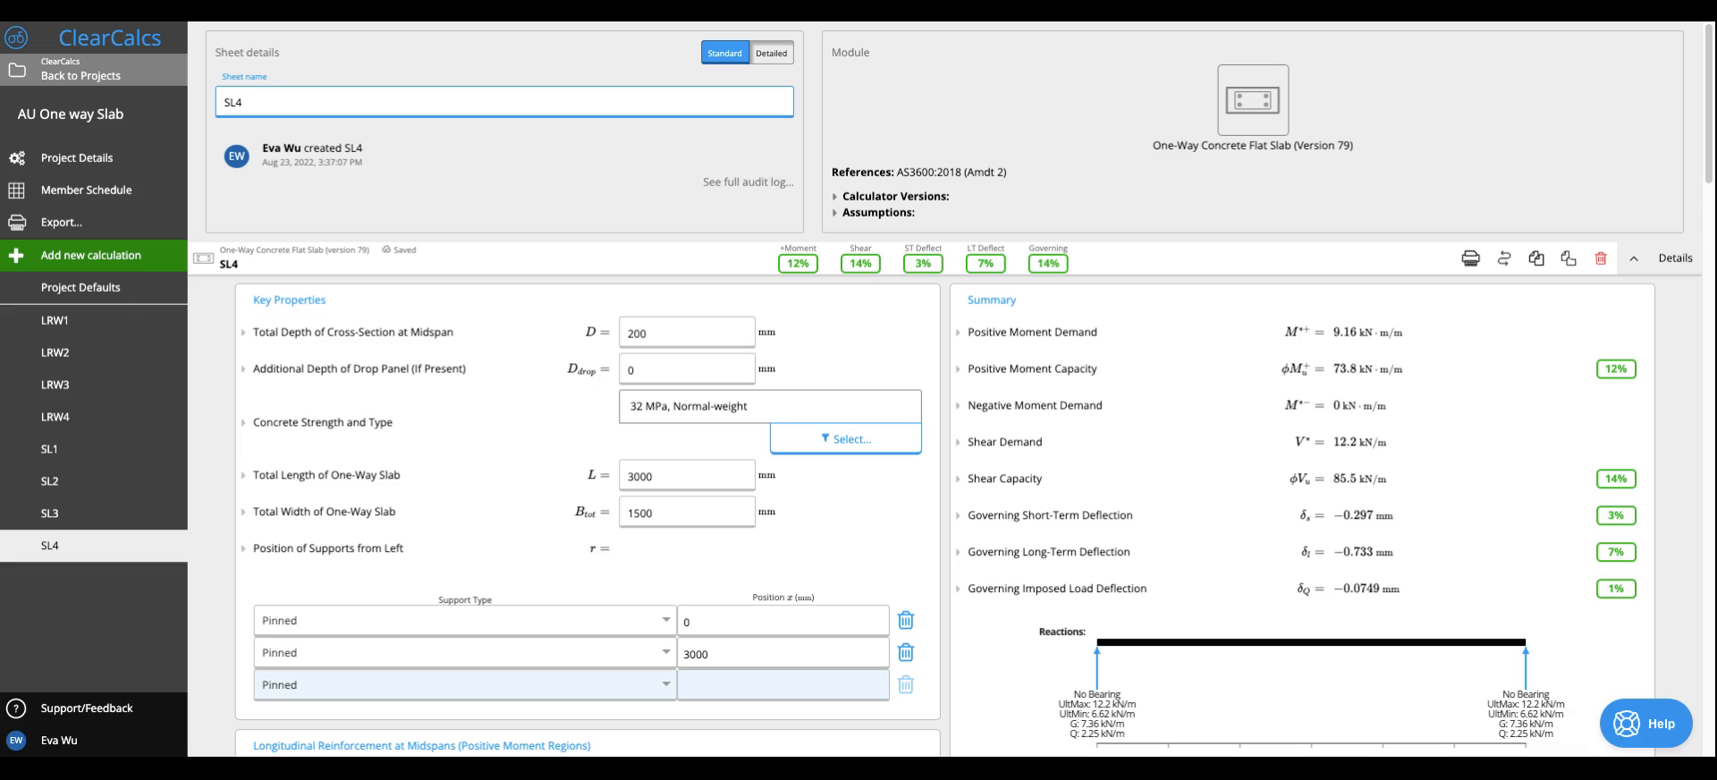
left_click(1671, 259)
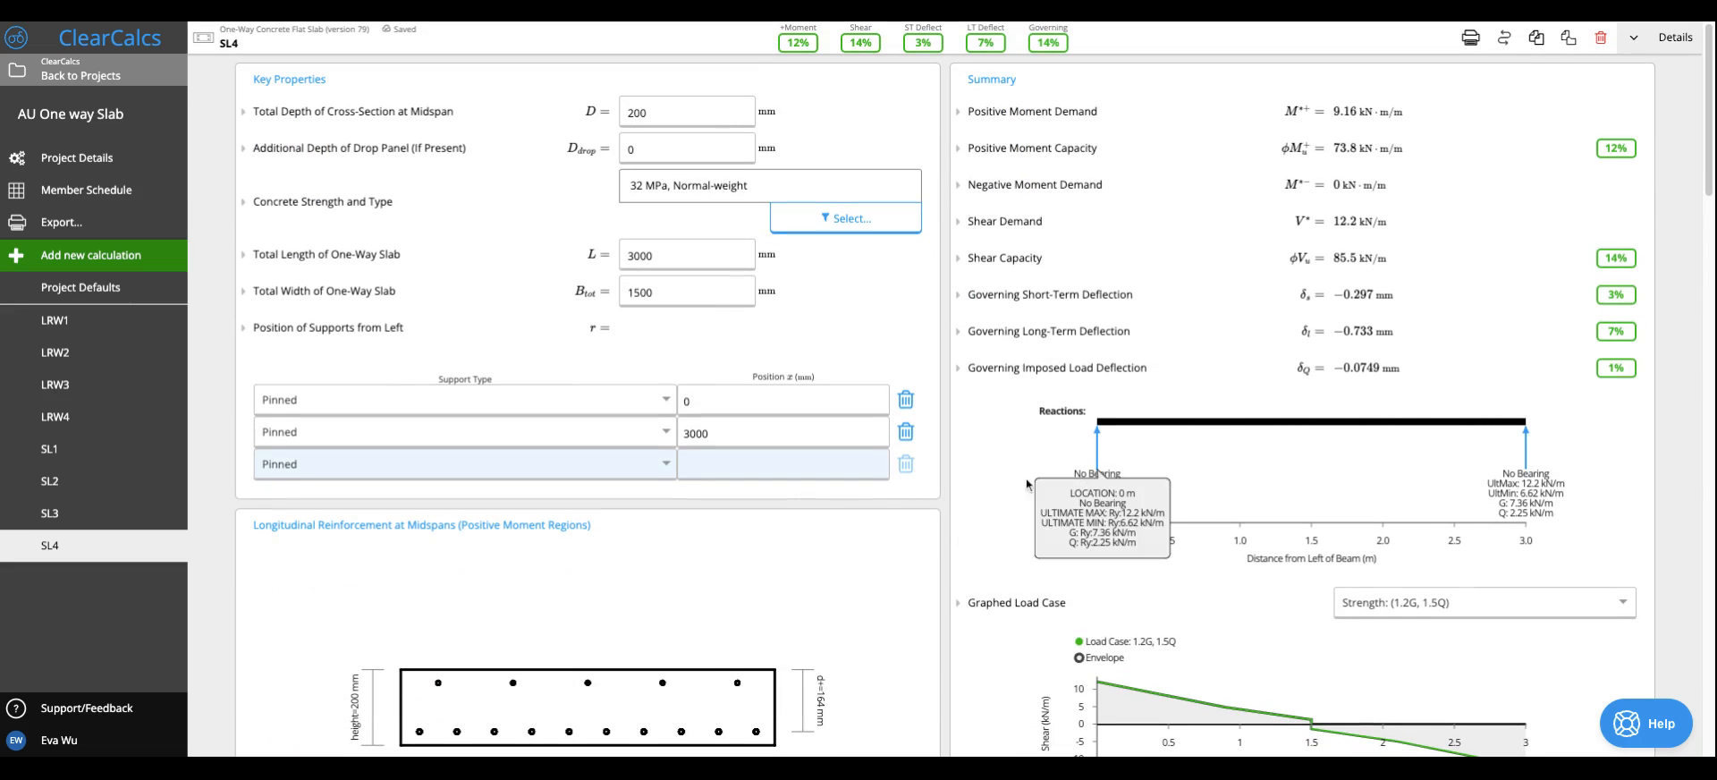
- Set the total length of the one-way slab to 10000 mm
mouse_move(1501, 481)
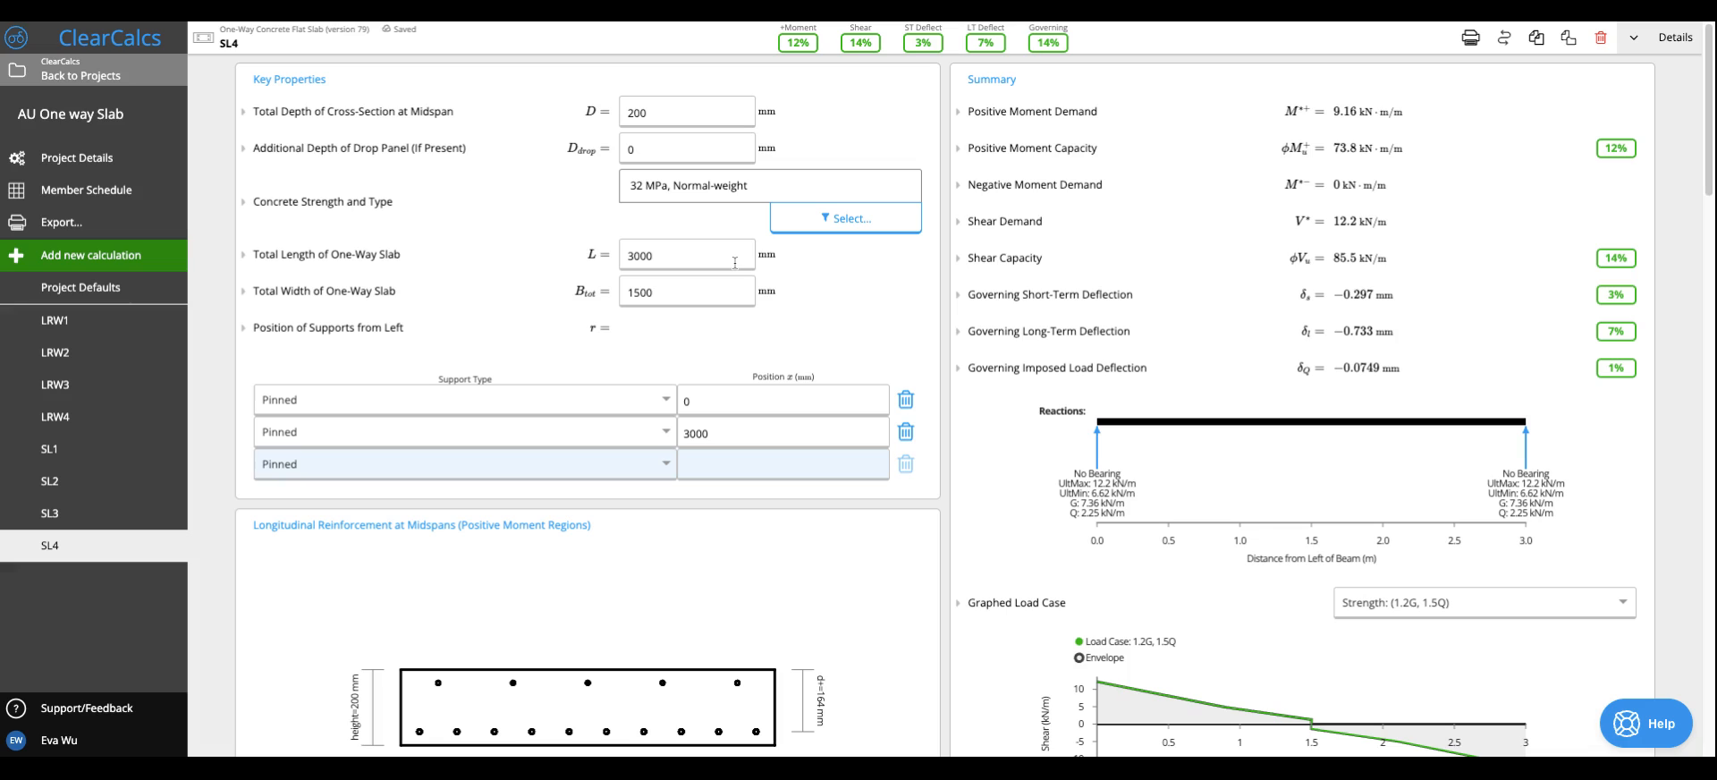
left_click(685, 256)
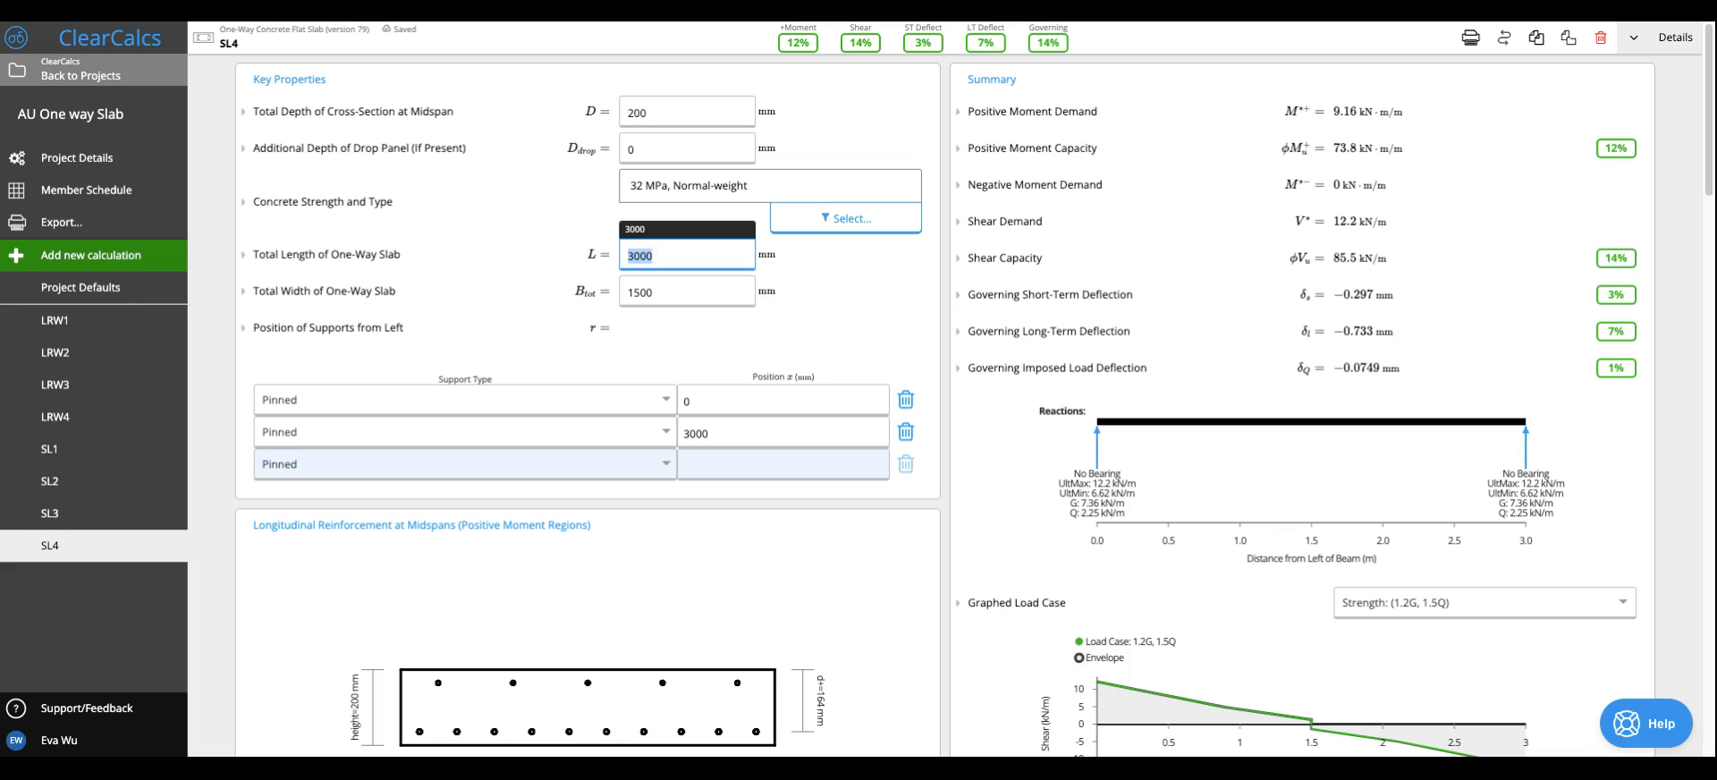
type("10 00")
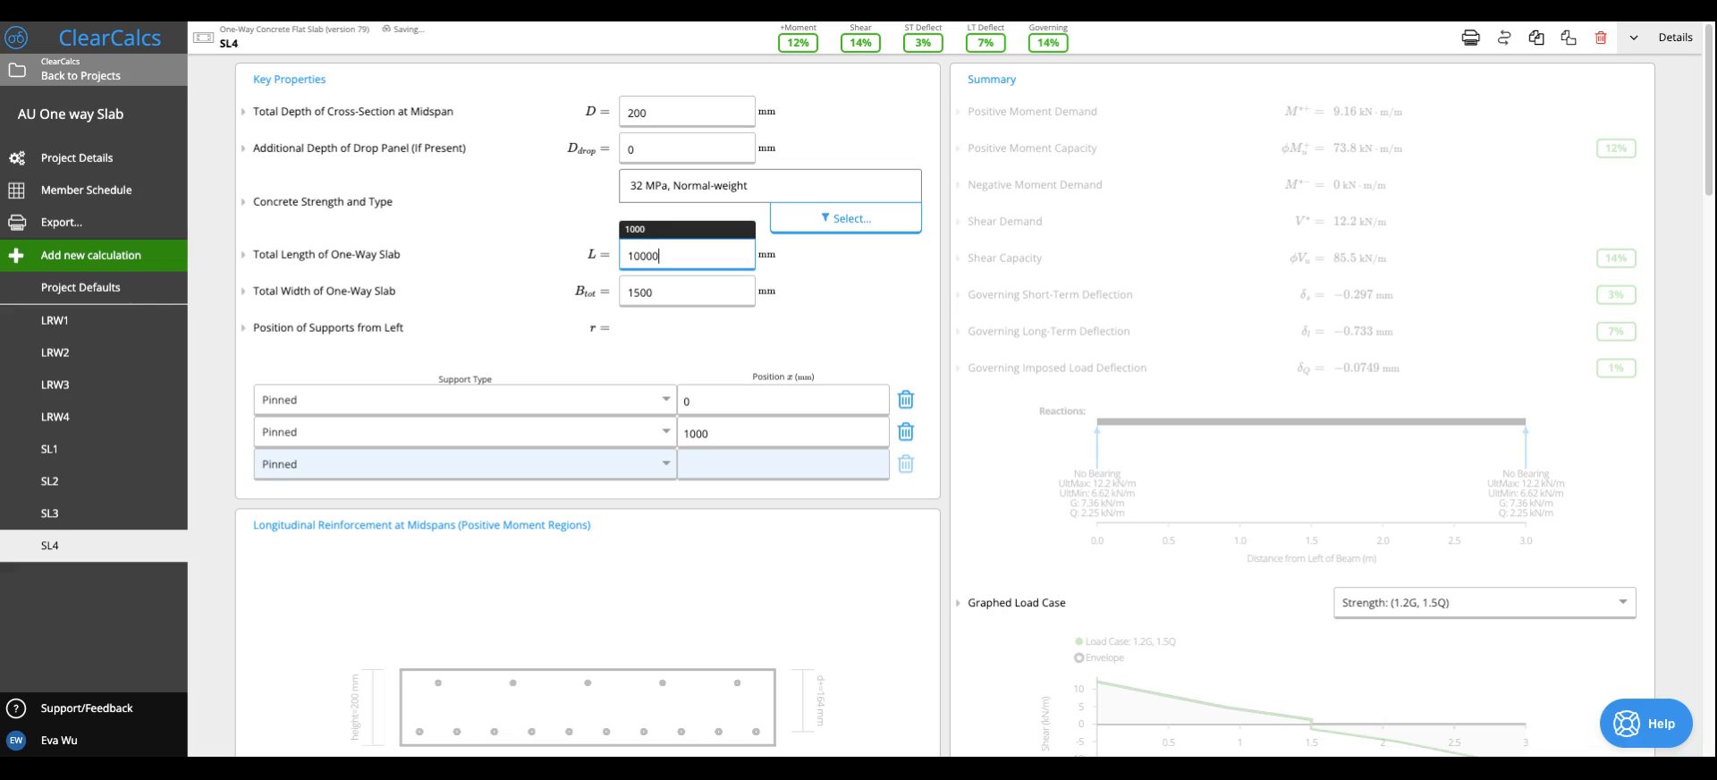
type("0")
- Move the second support to 3000 mm and add pinned supports at 6000 mm and 10000 mm
left_click(775, 442)
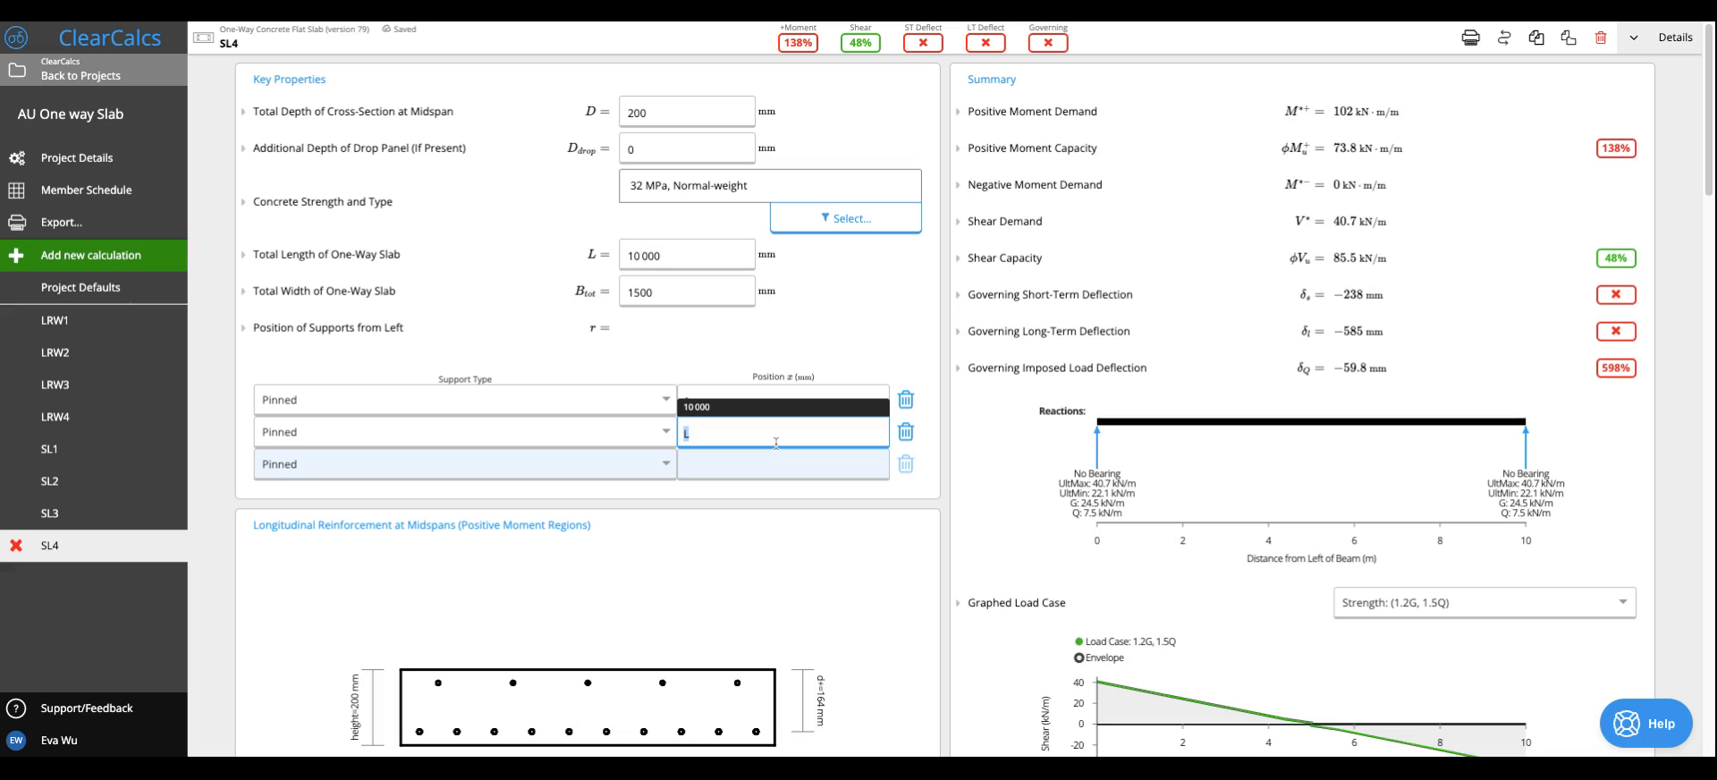
type("3000")
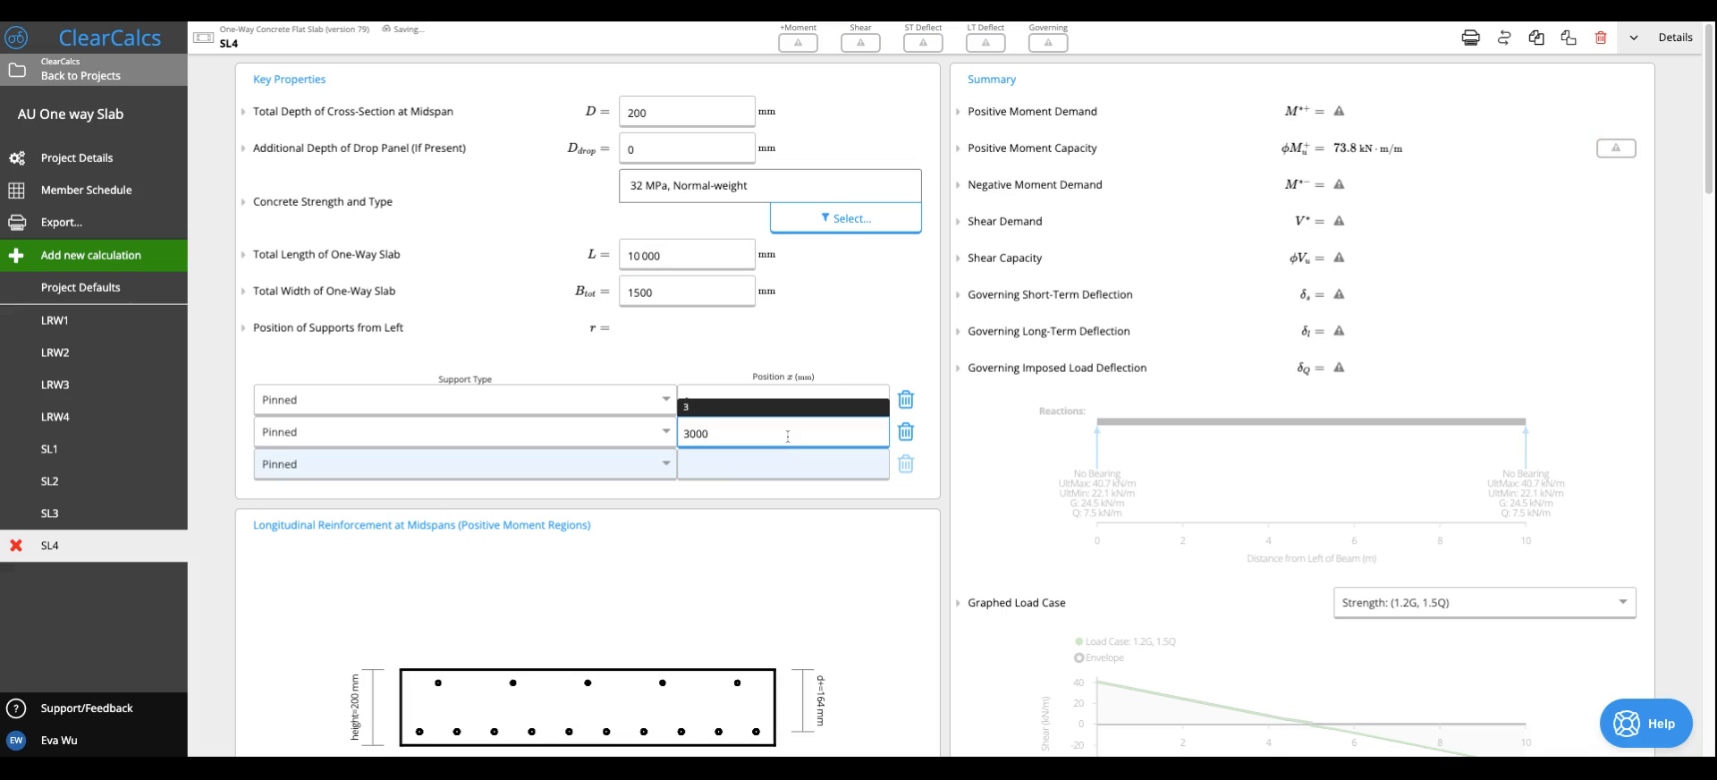
left_click(723, 539)
type("3000")
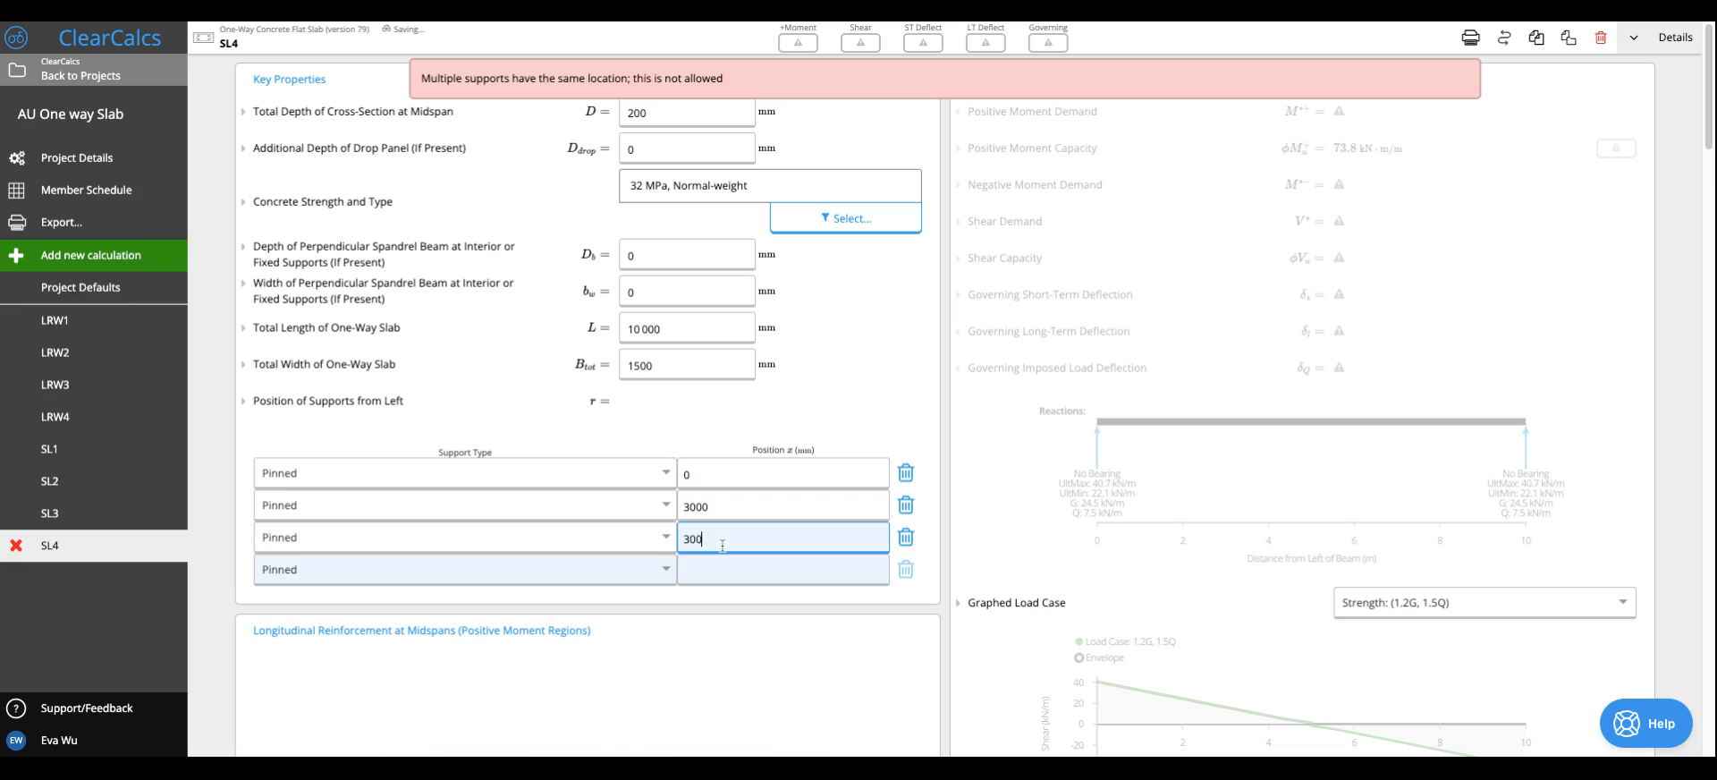
left_click(722, 576)
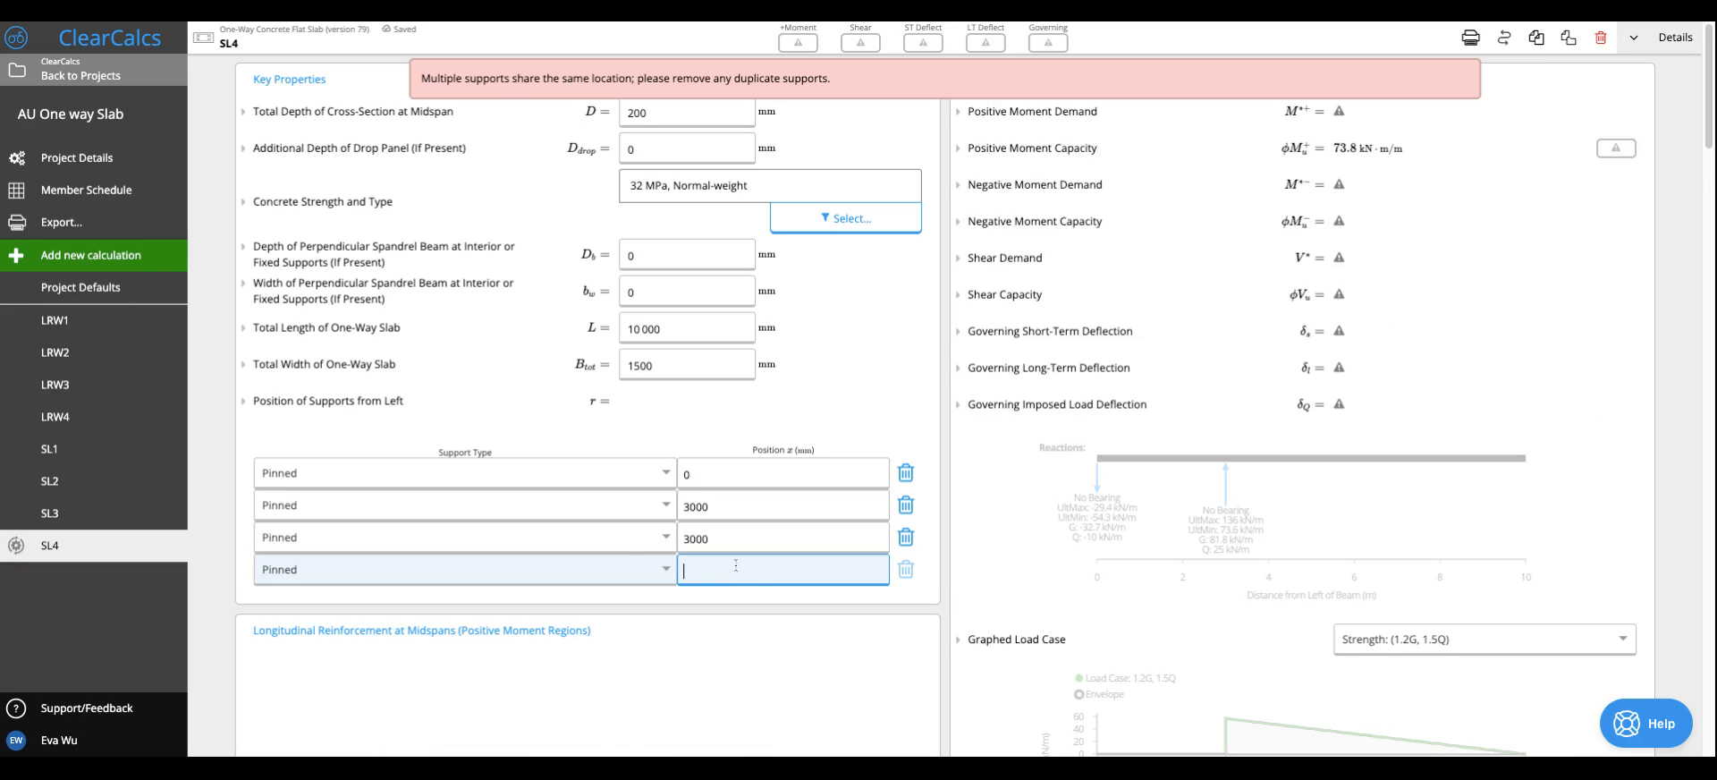
double_click(751, 541)
type("6000")
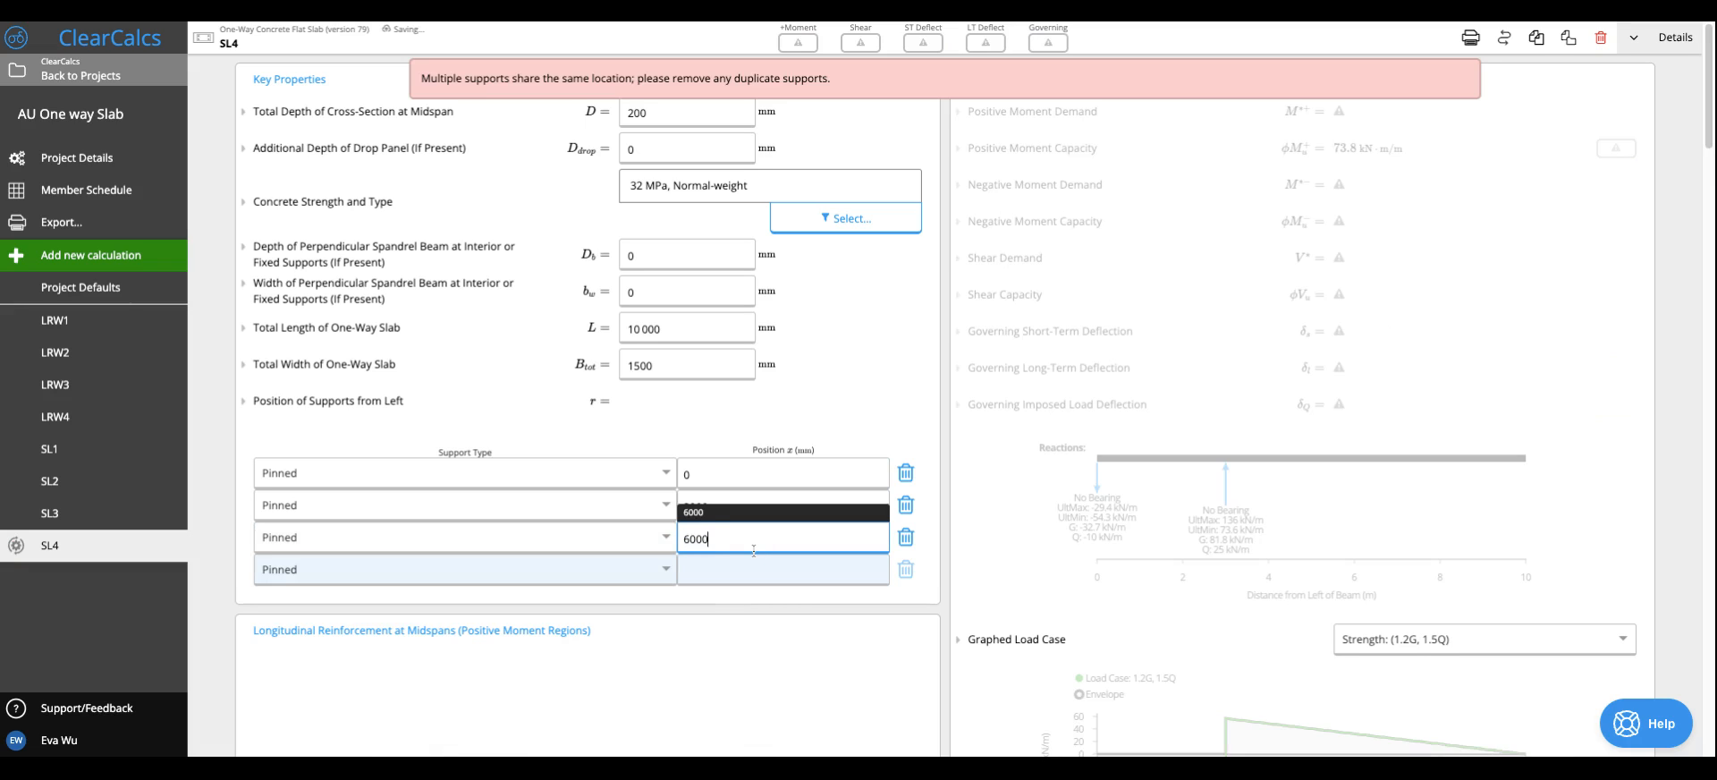
left_click(739, 576)
type("10000")
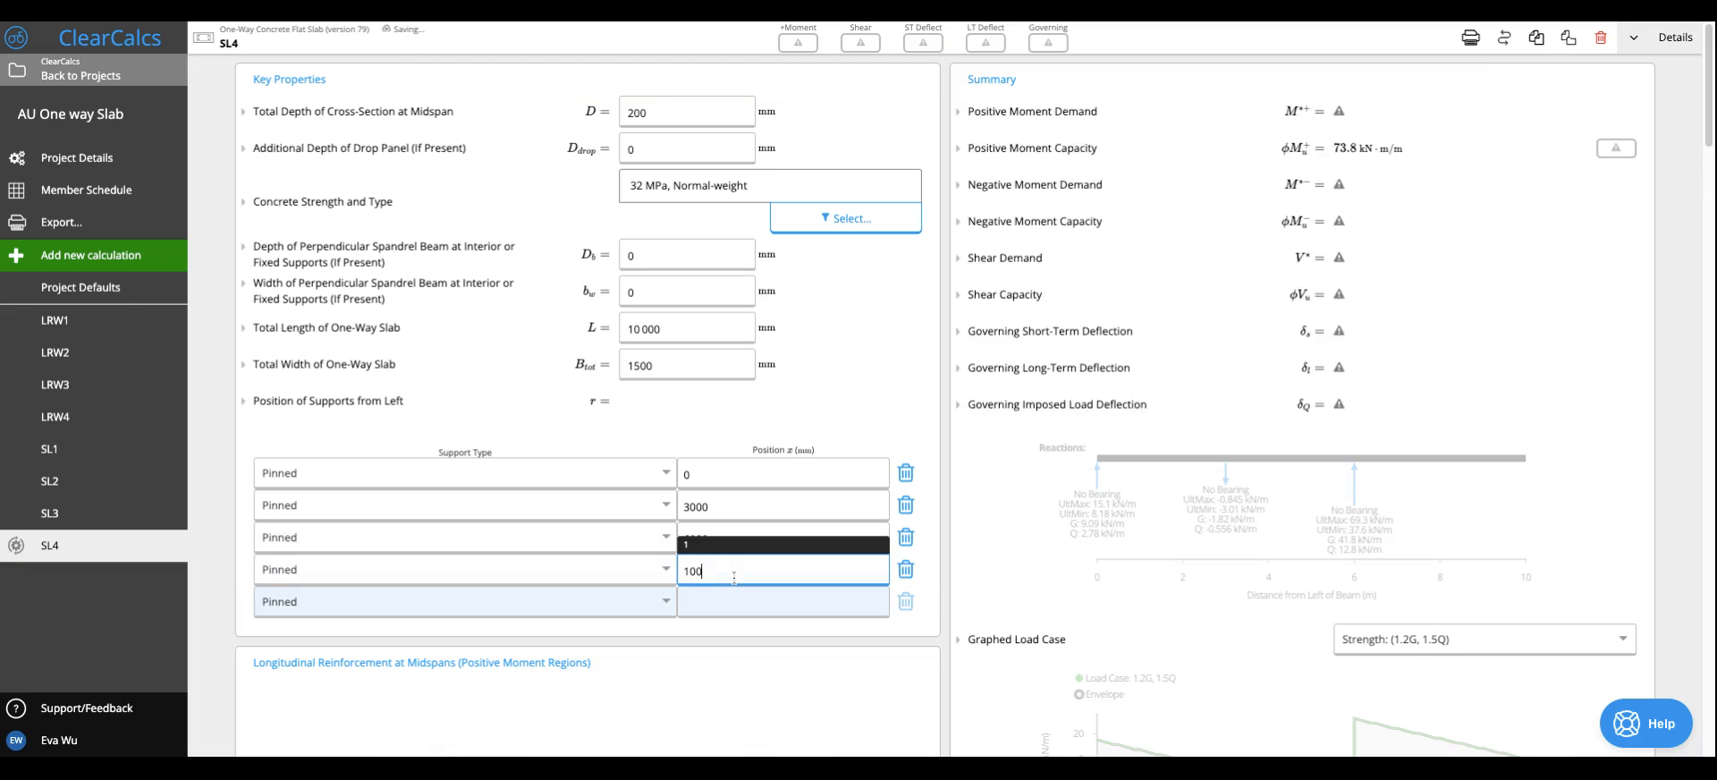
left_click(848, 398)
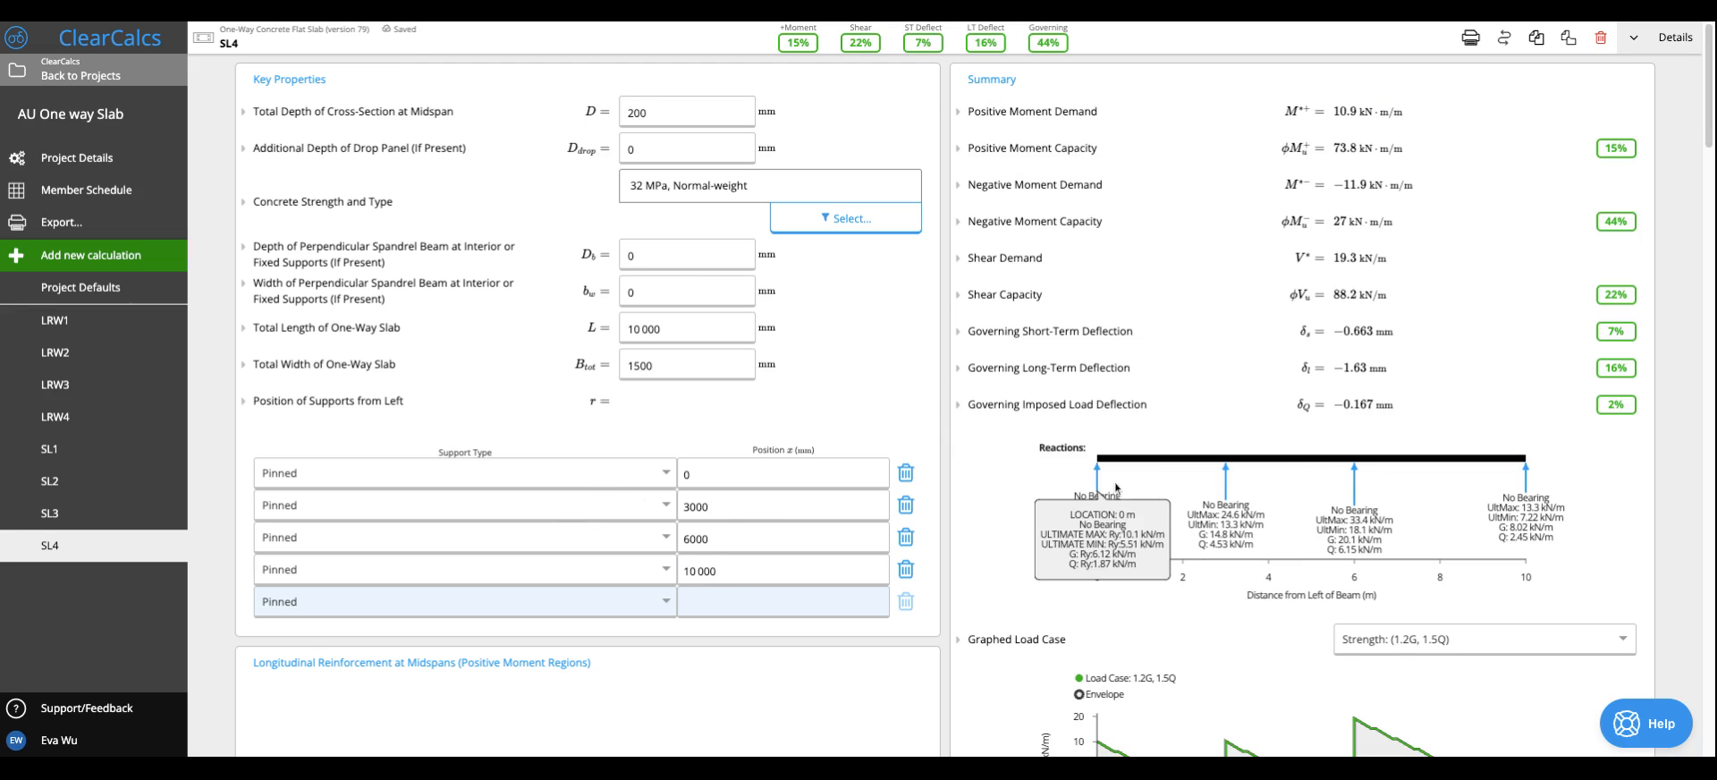
- Examine the slab's support reactions, shear, moment and deflection diagrams, and the reinforcement settings at midspans and supports
mouse_move(1103, 465)
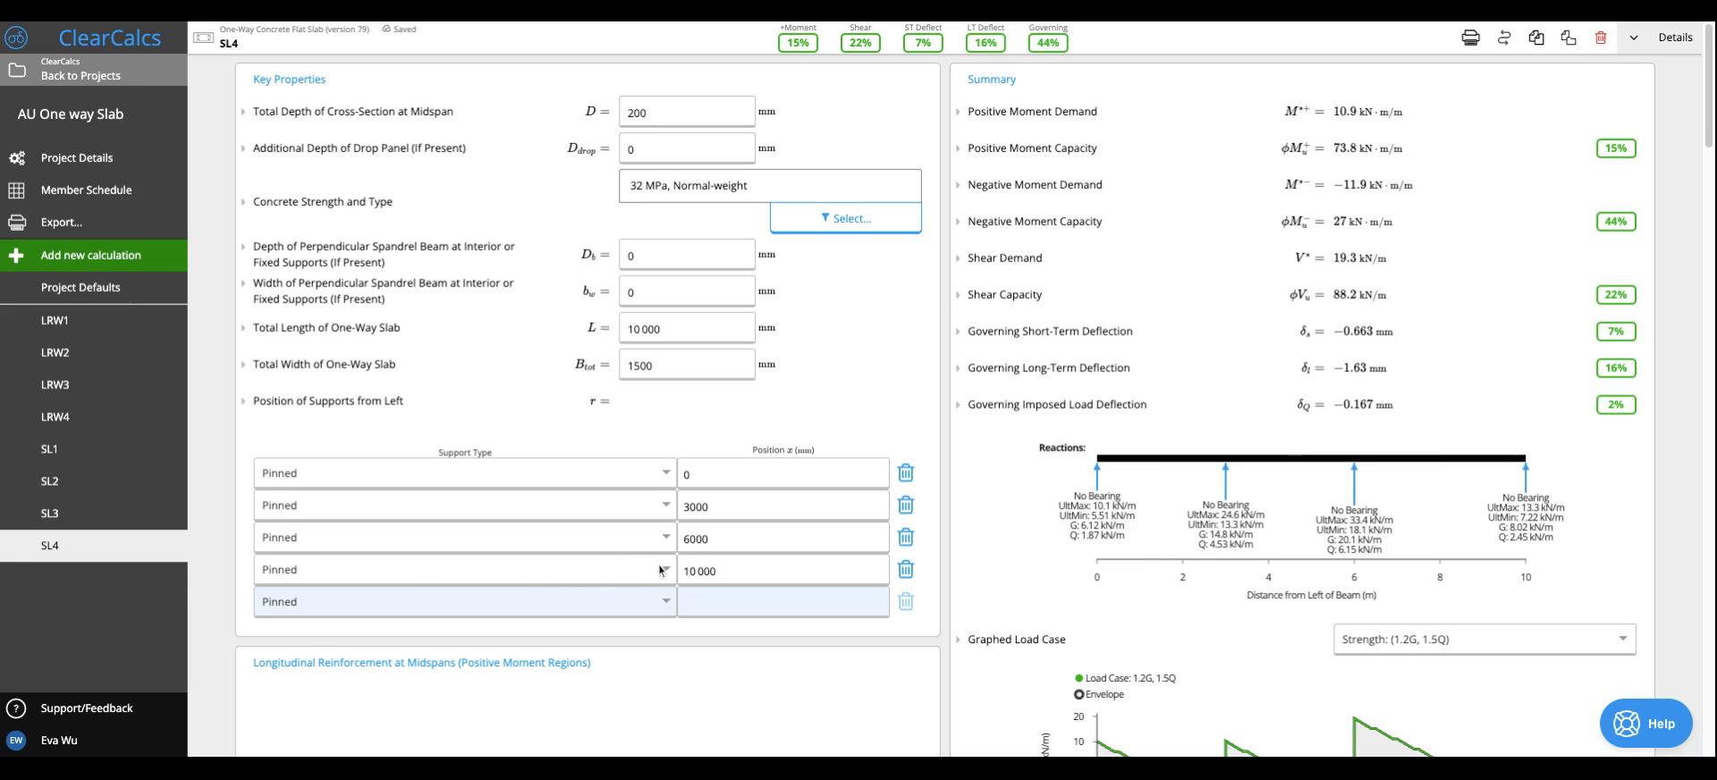
scroll(680, 554, "down", 3)
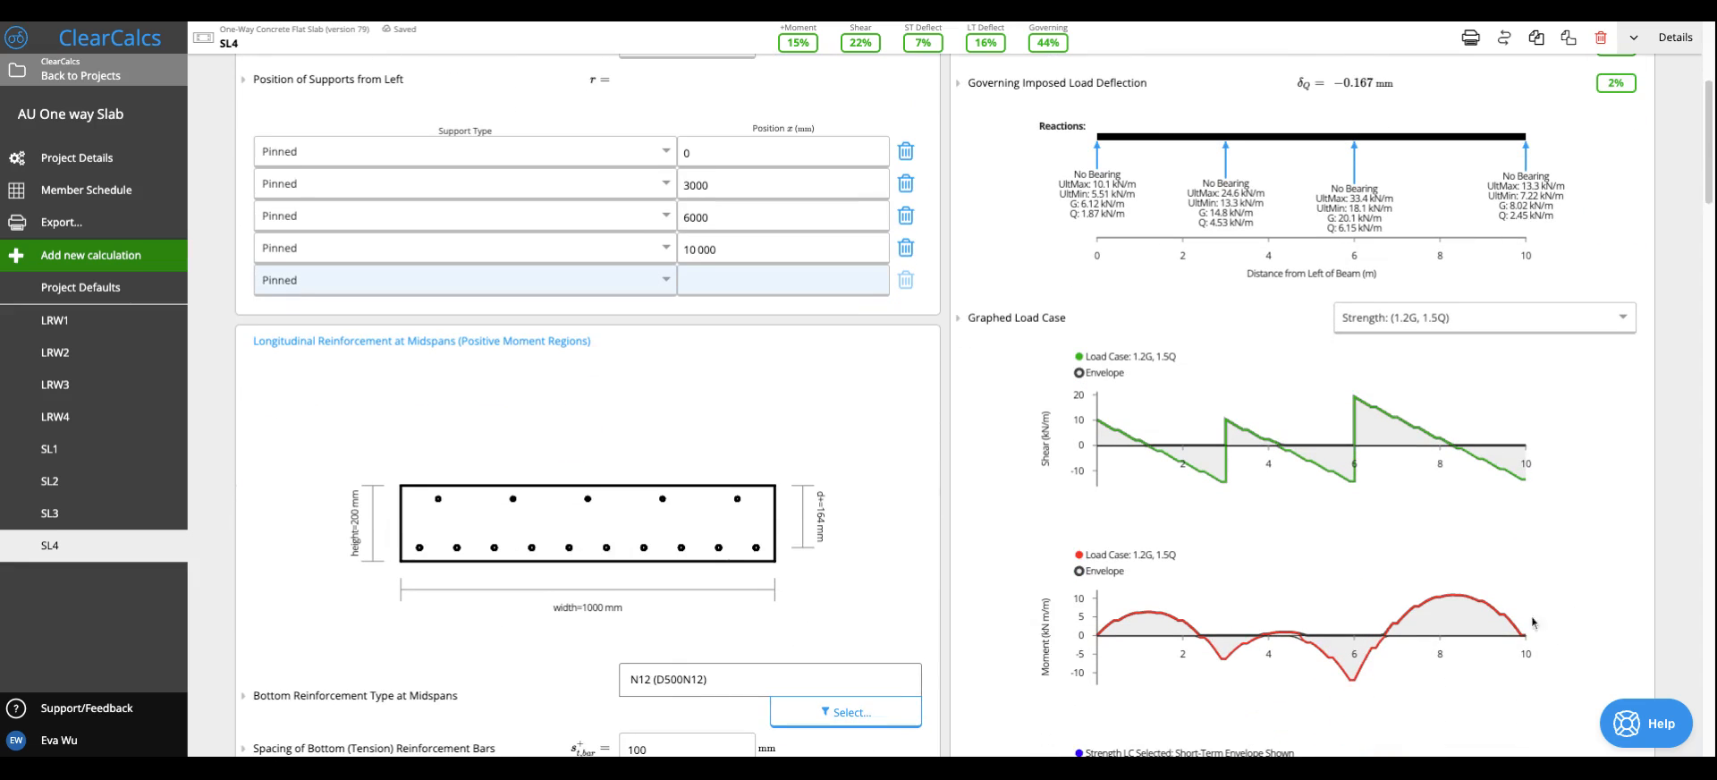
mouse_move(1480, 636)
scroll(411, 551, "down", 3)
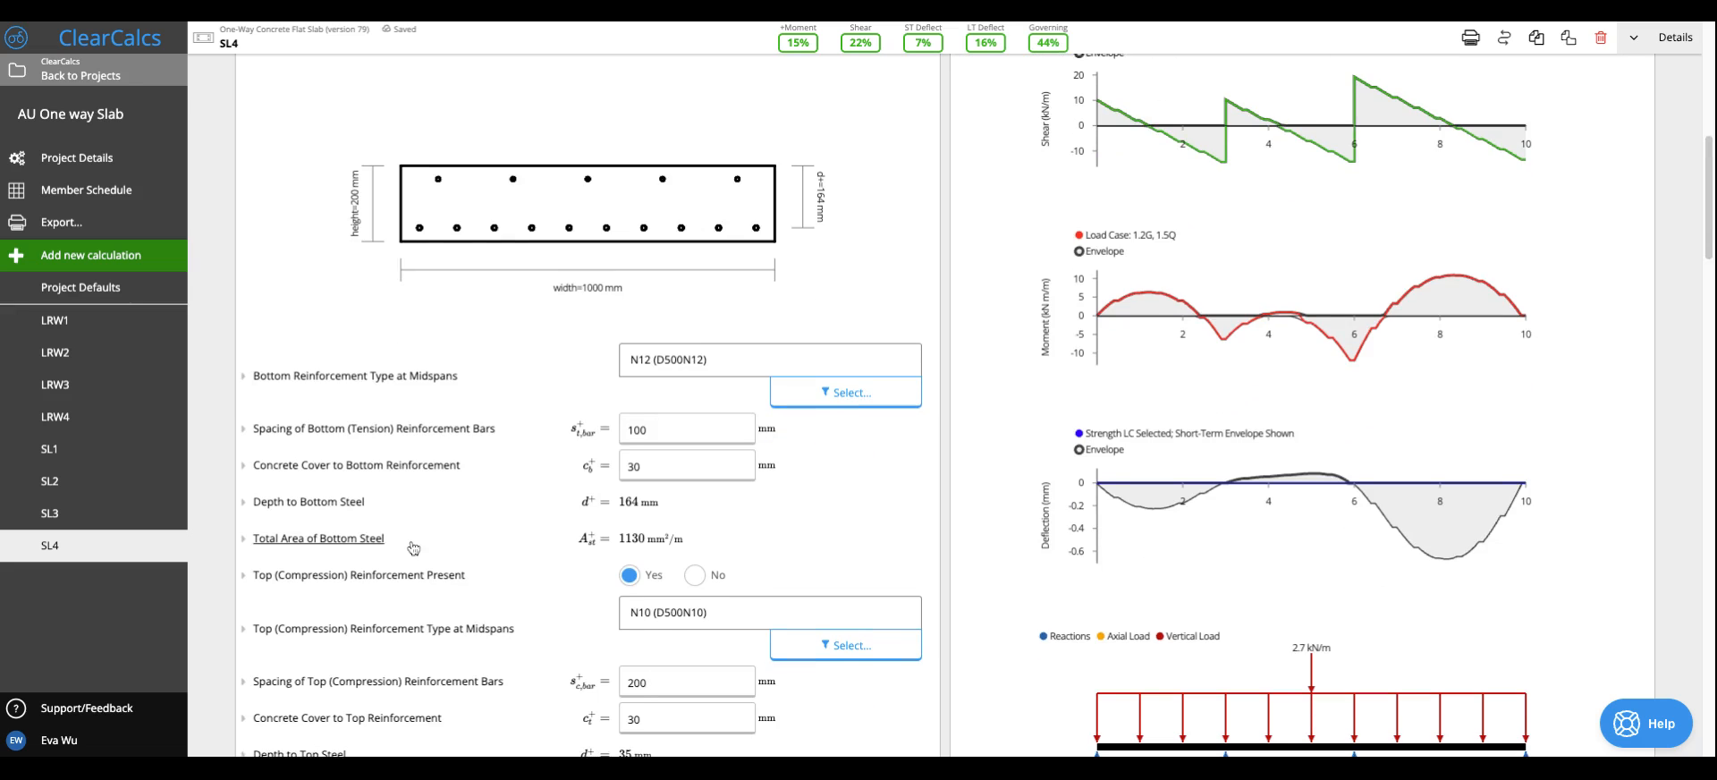
scroll(411, 547, "up", 3)
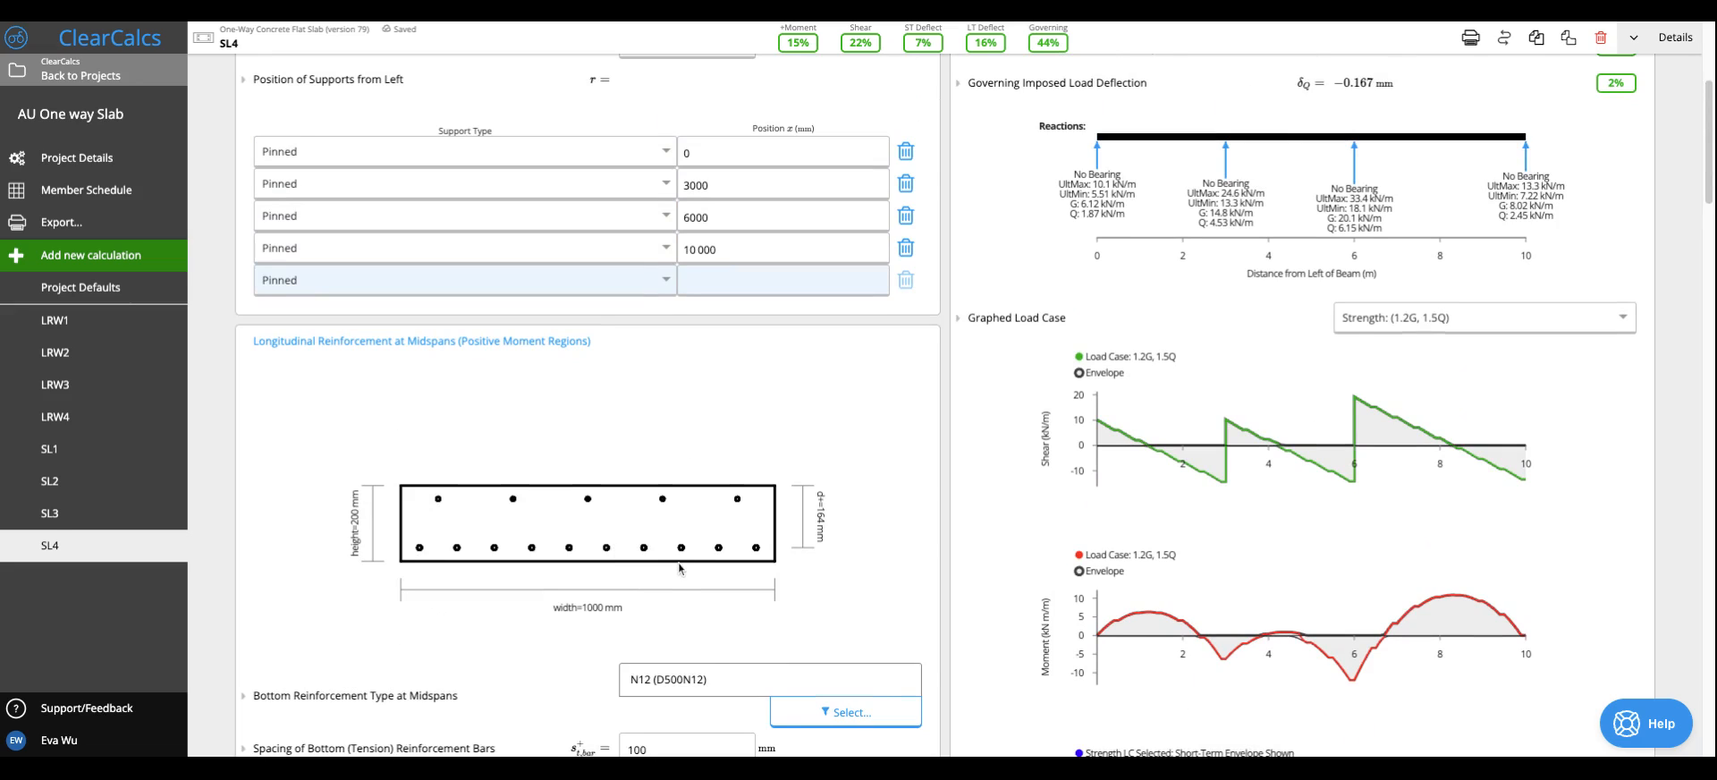
scroll(666, 403, "up", 3)
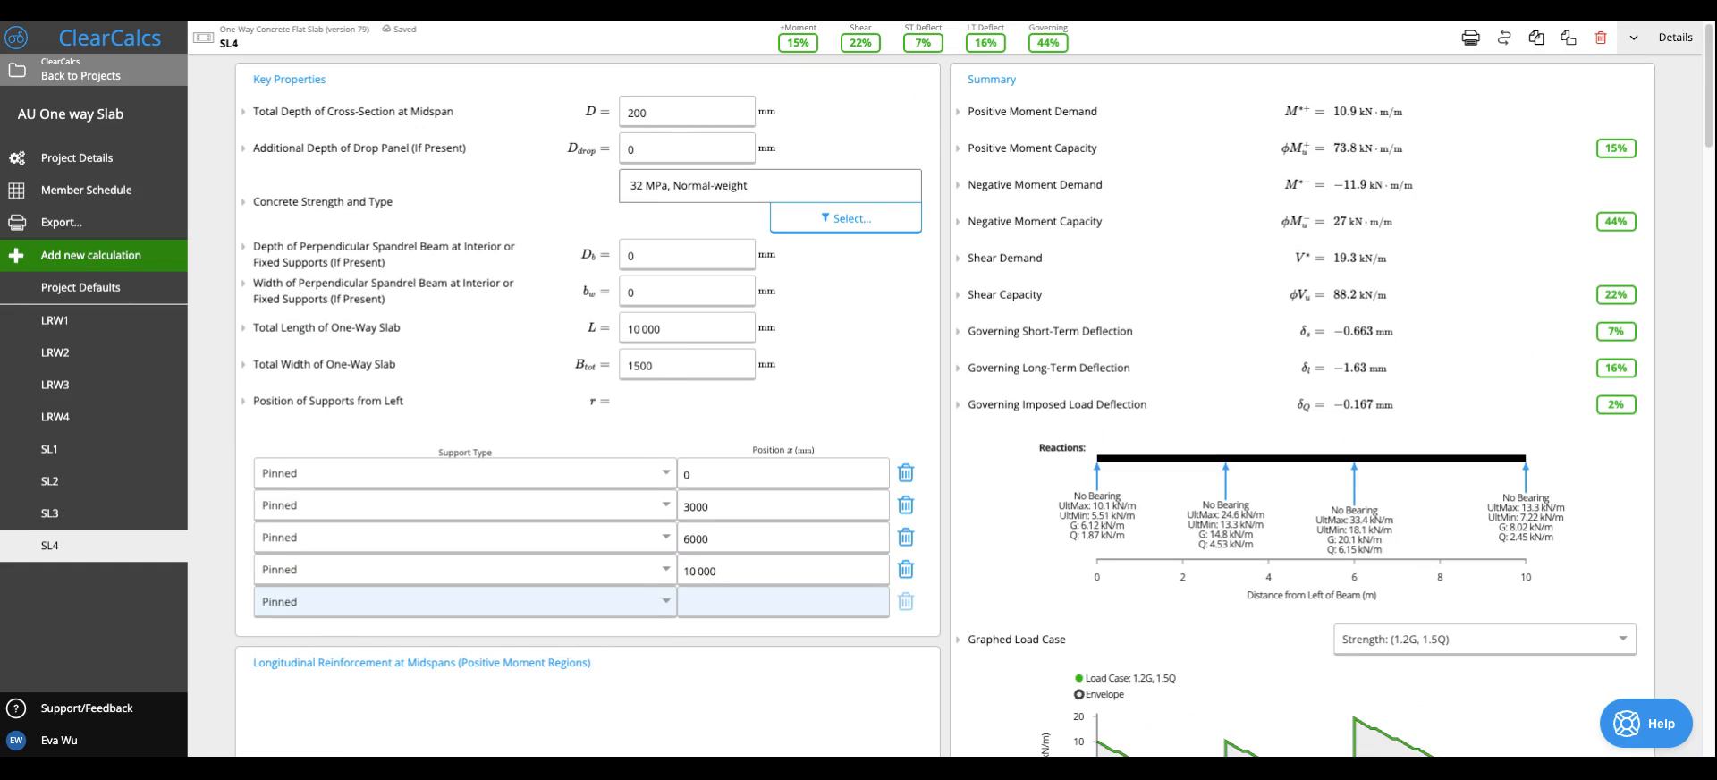
scroll(713, 162, "down", 2)
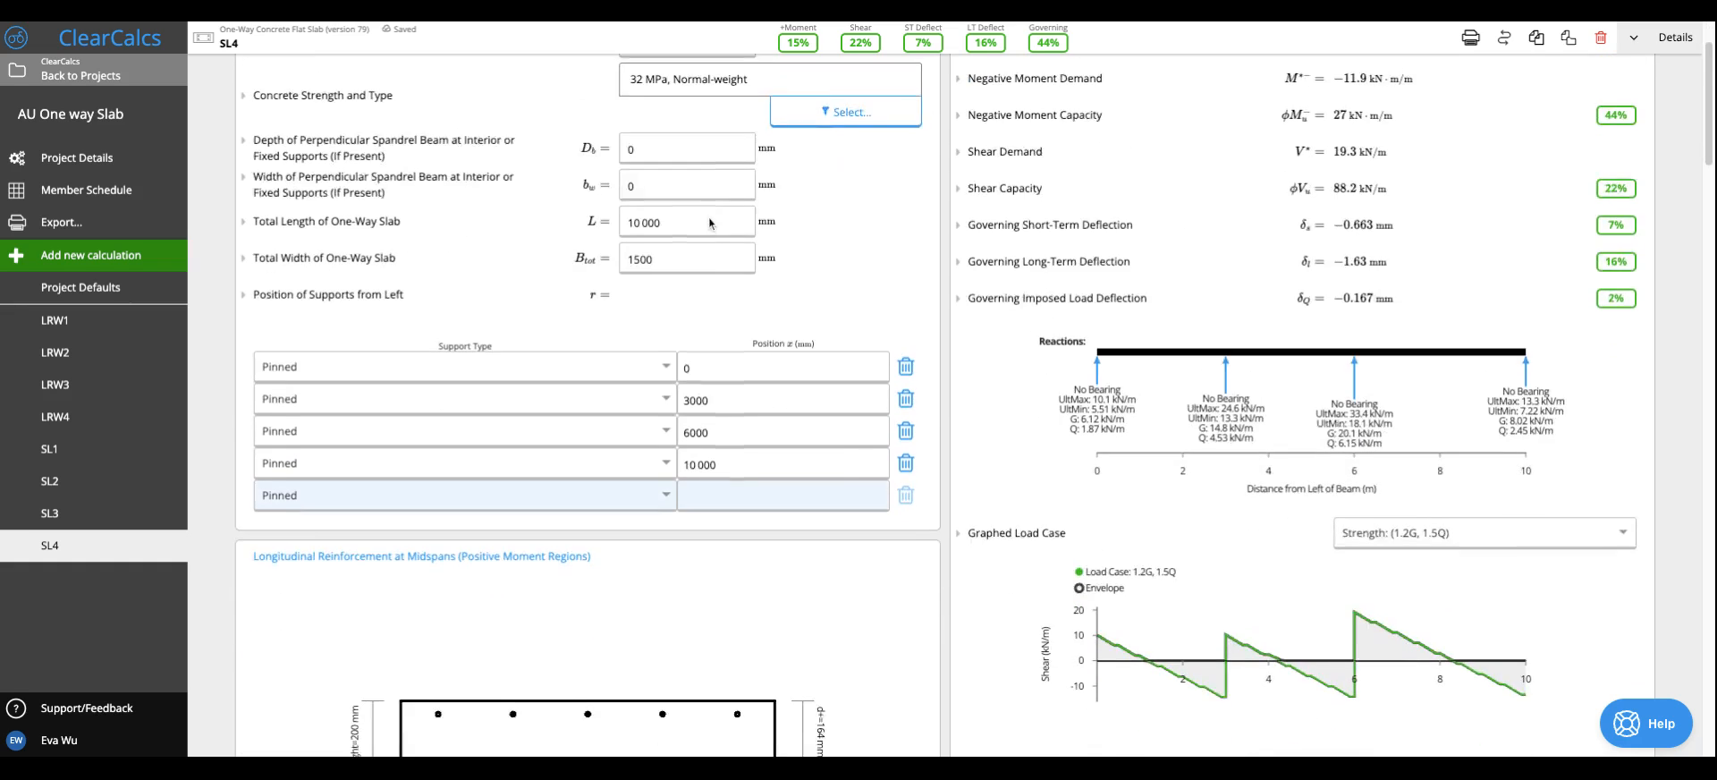
scroll(713, 159, "up", 2)
scroll(709, 190, "down", 4)
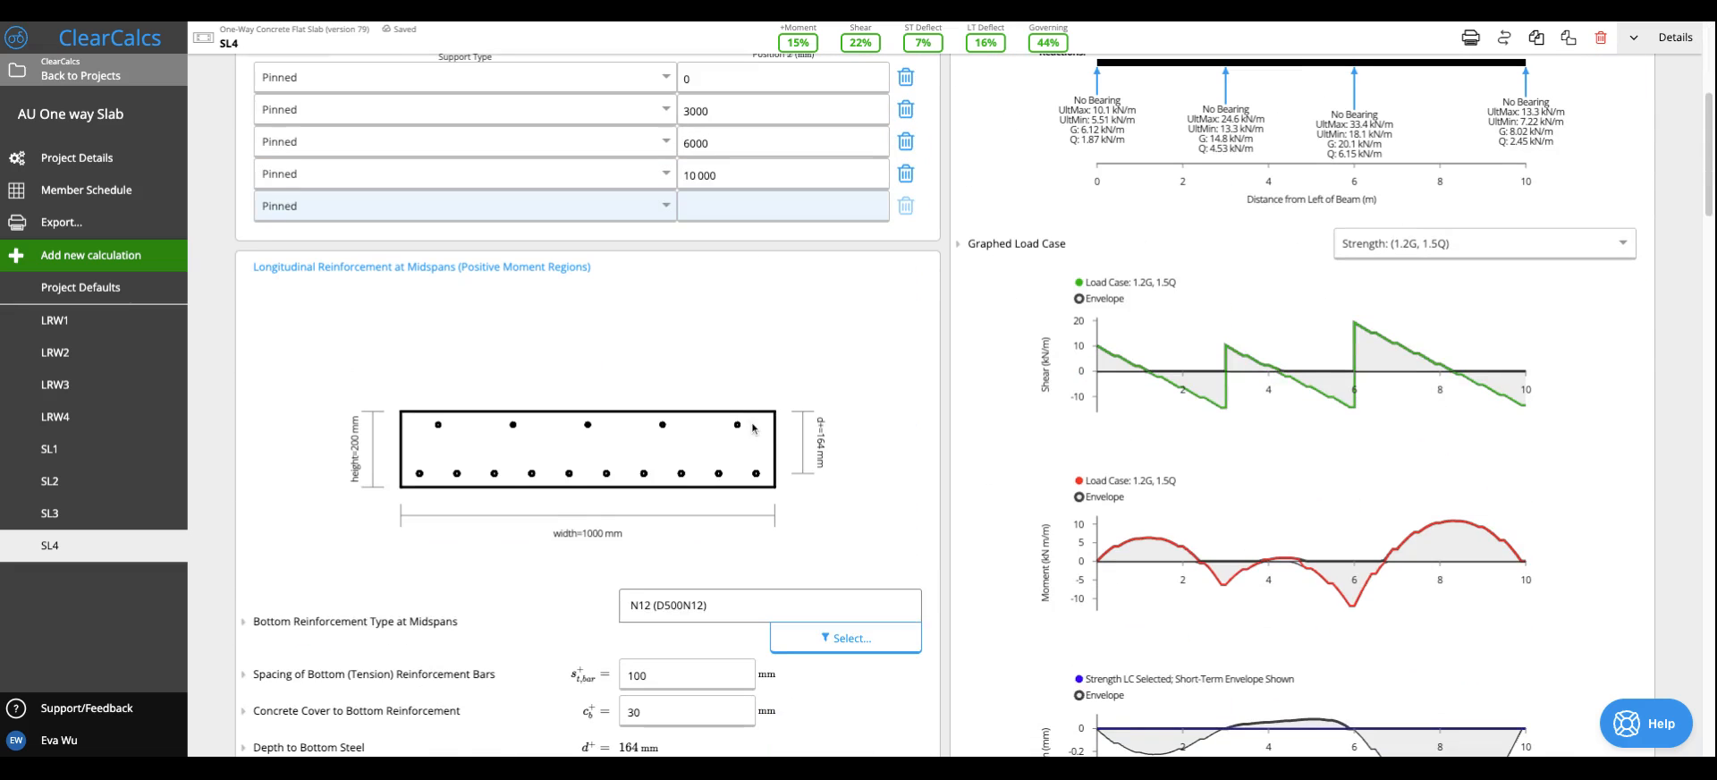
scroll(763, 427, "down", 3)
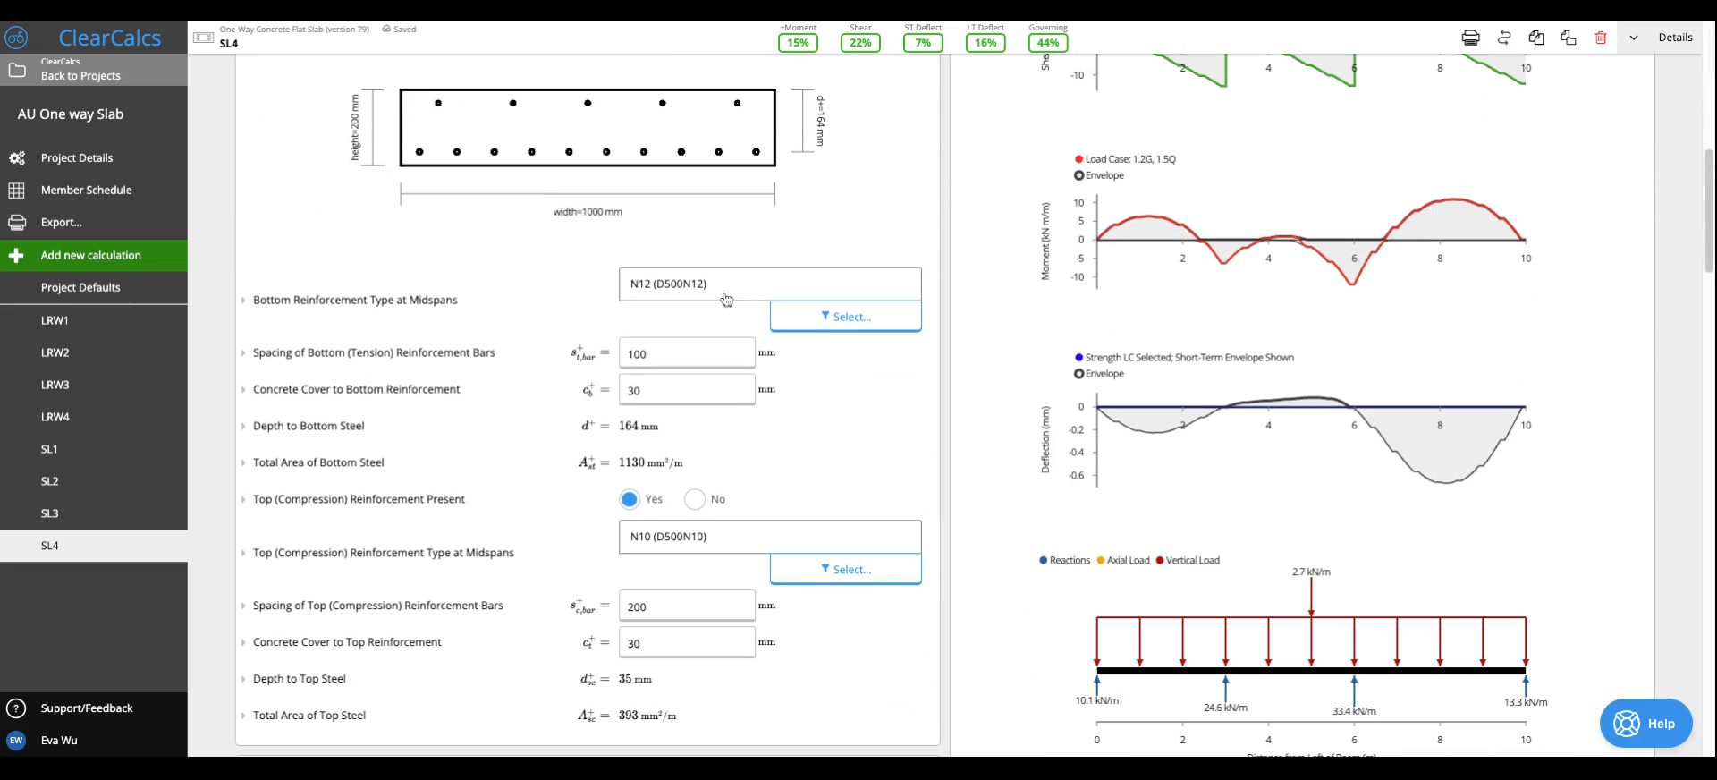
scroll(734, 597, "down", 8)
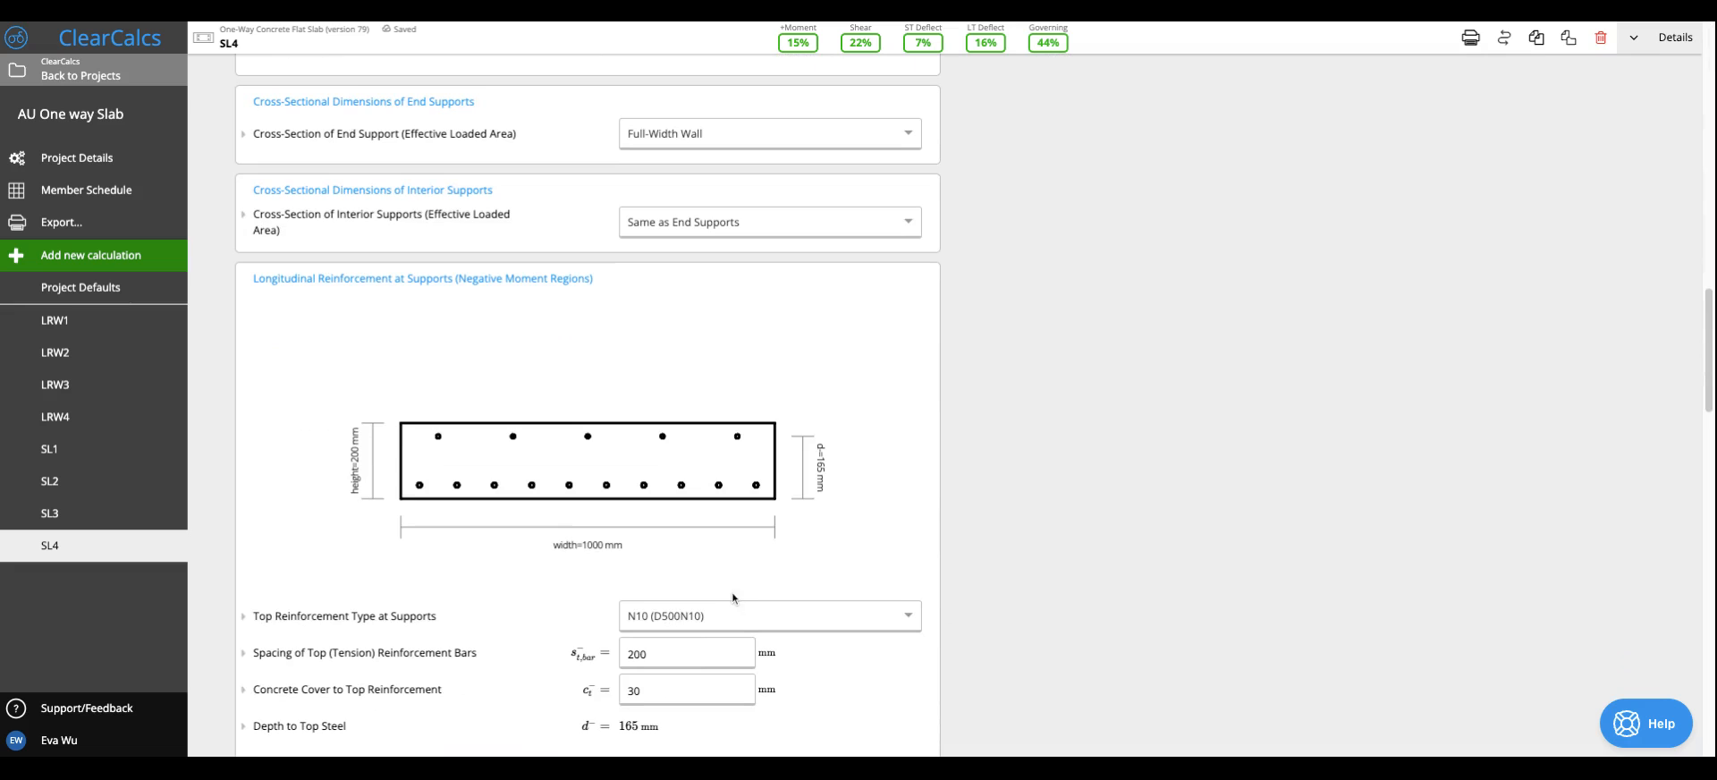
- Set the distributed Floor Load to 2 kPa dead load and 4.8 kPa live load
scroll(728, 451, "down", 10)
left_click(714, 486)
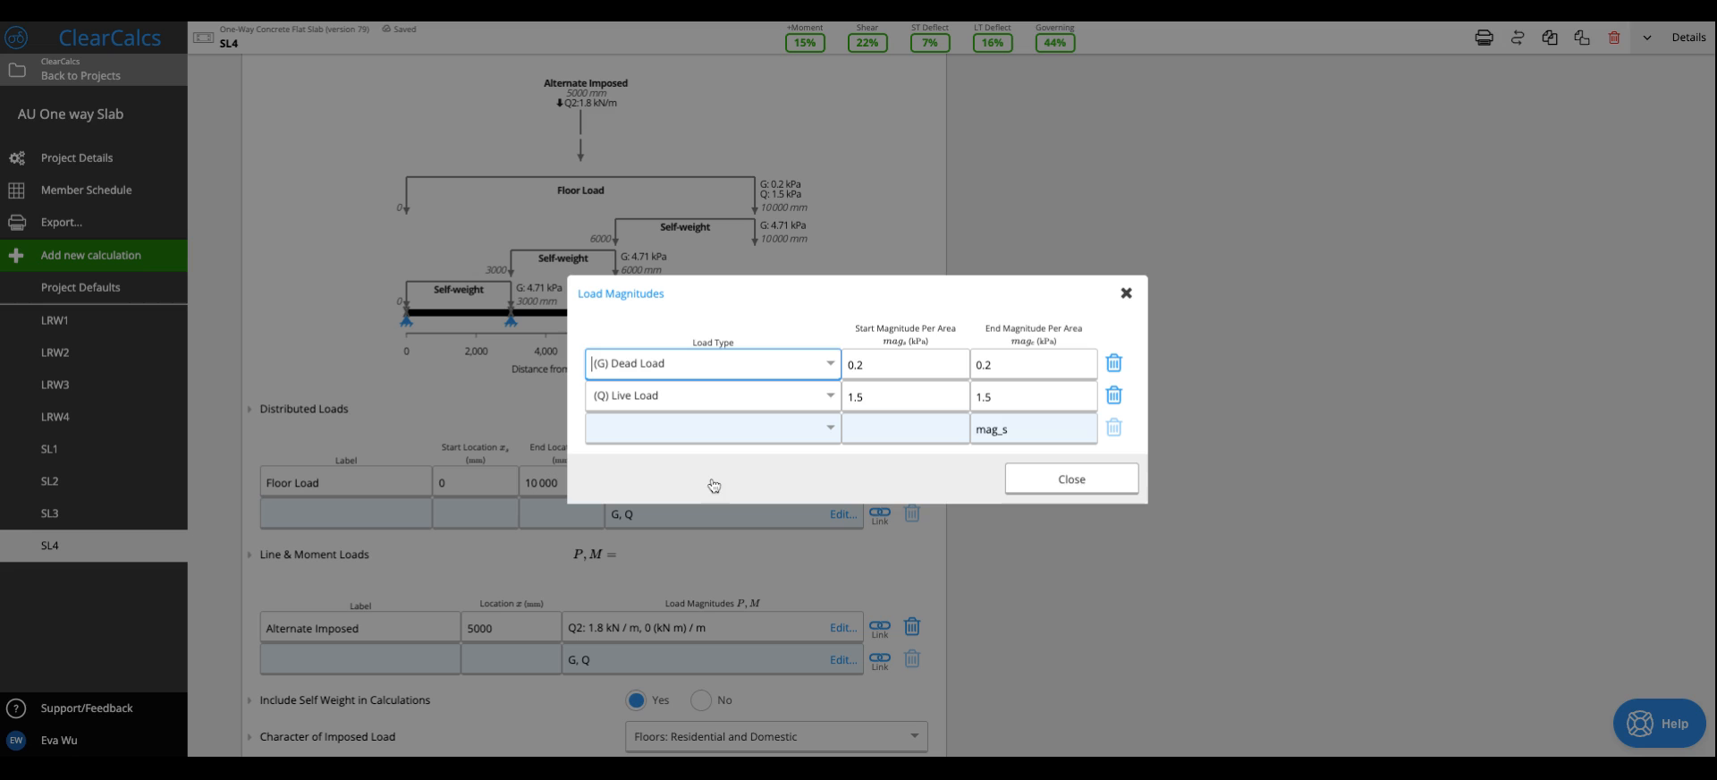
left_click(894, 363)
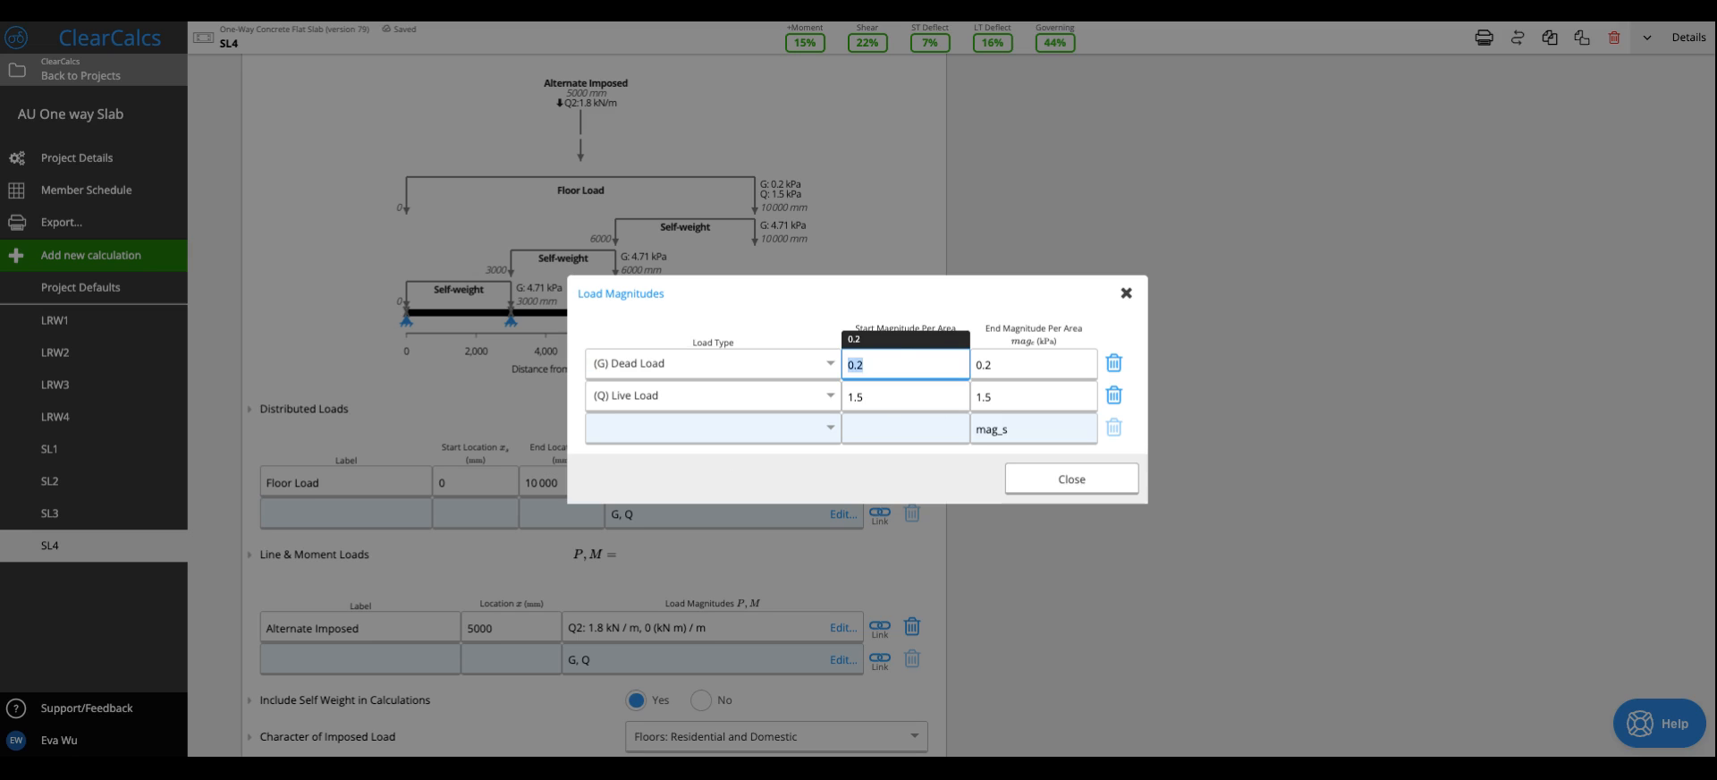
type("2")
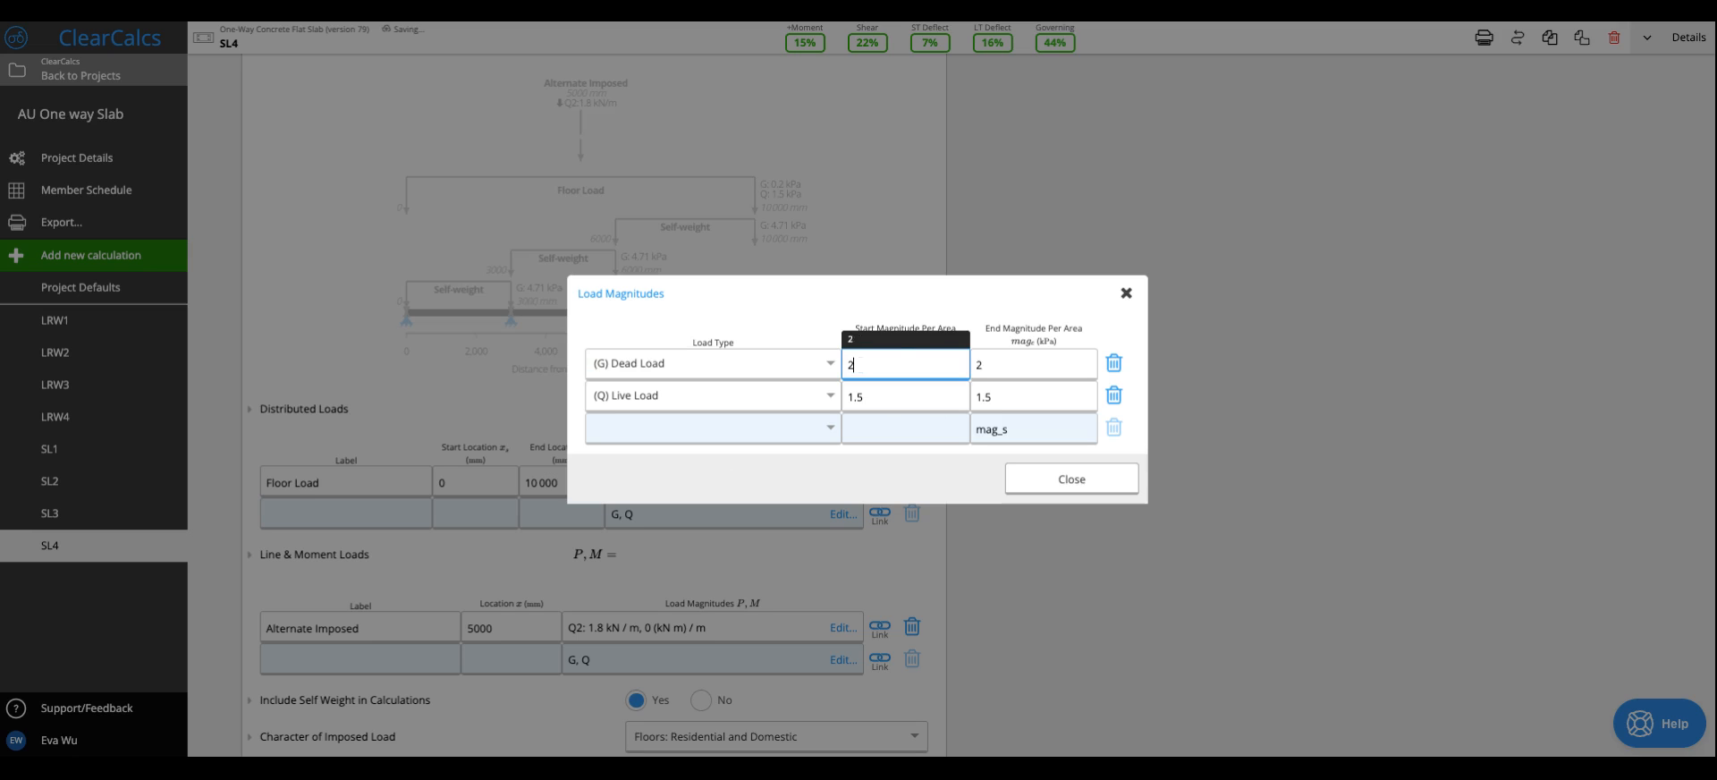
key("Tab")
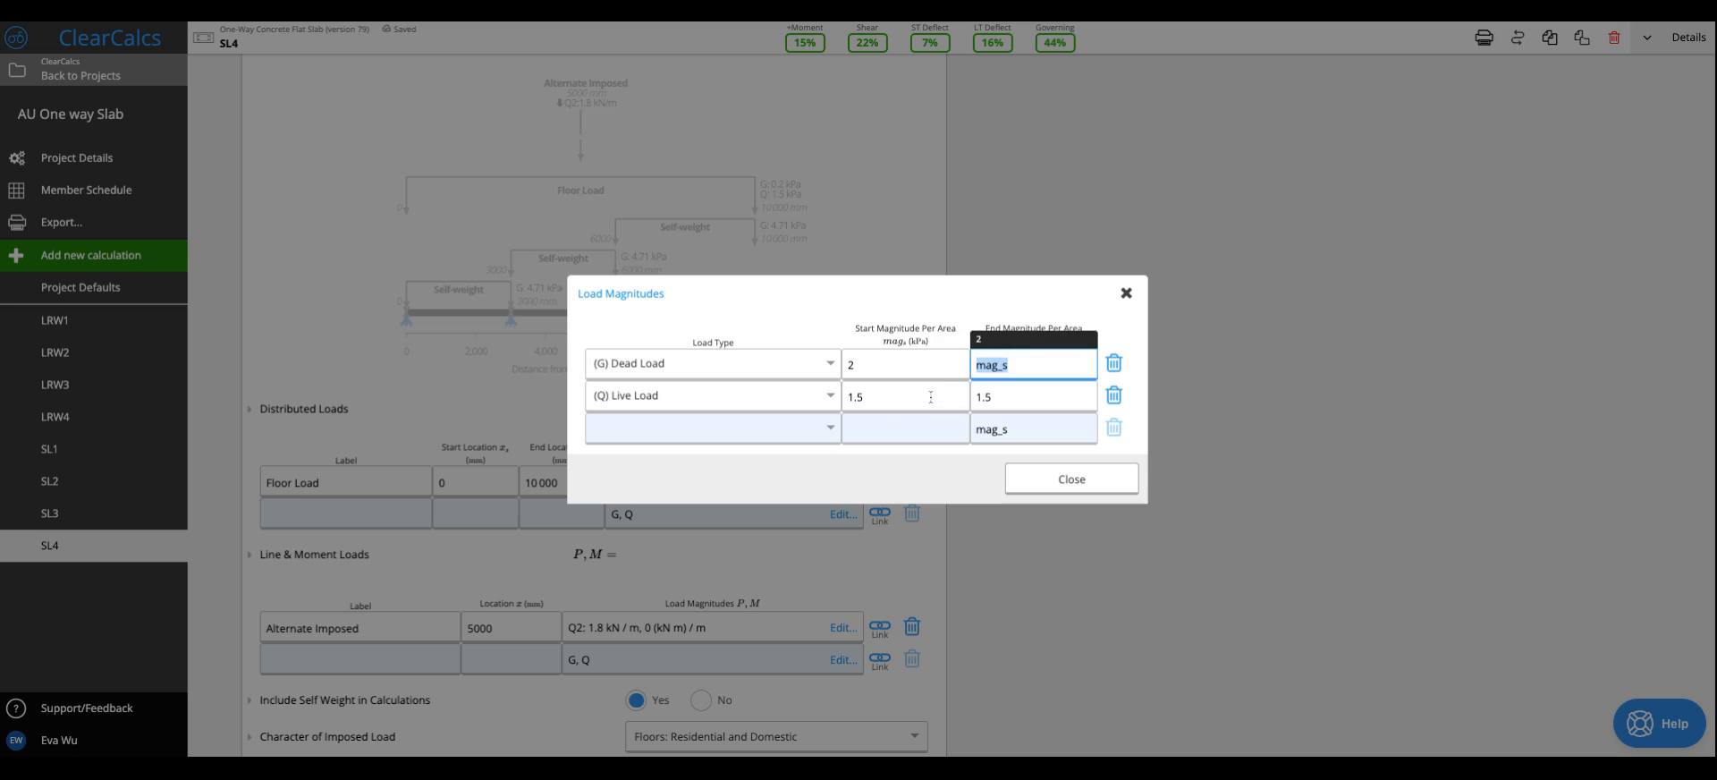
type("2")
left_click(931, 397)
type("4.8")
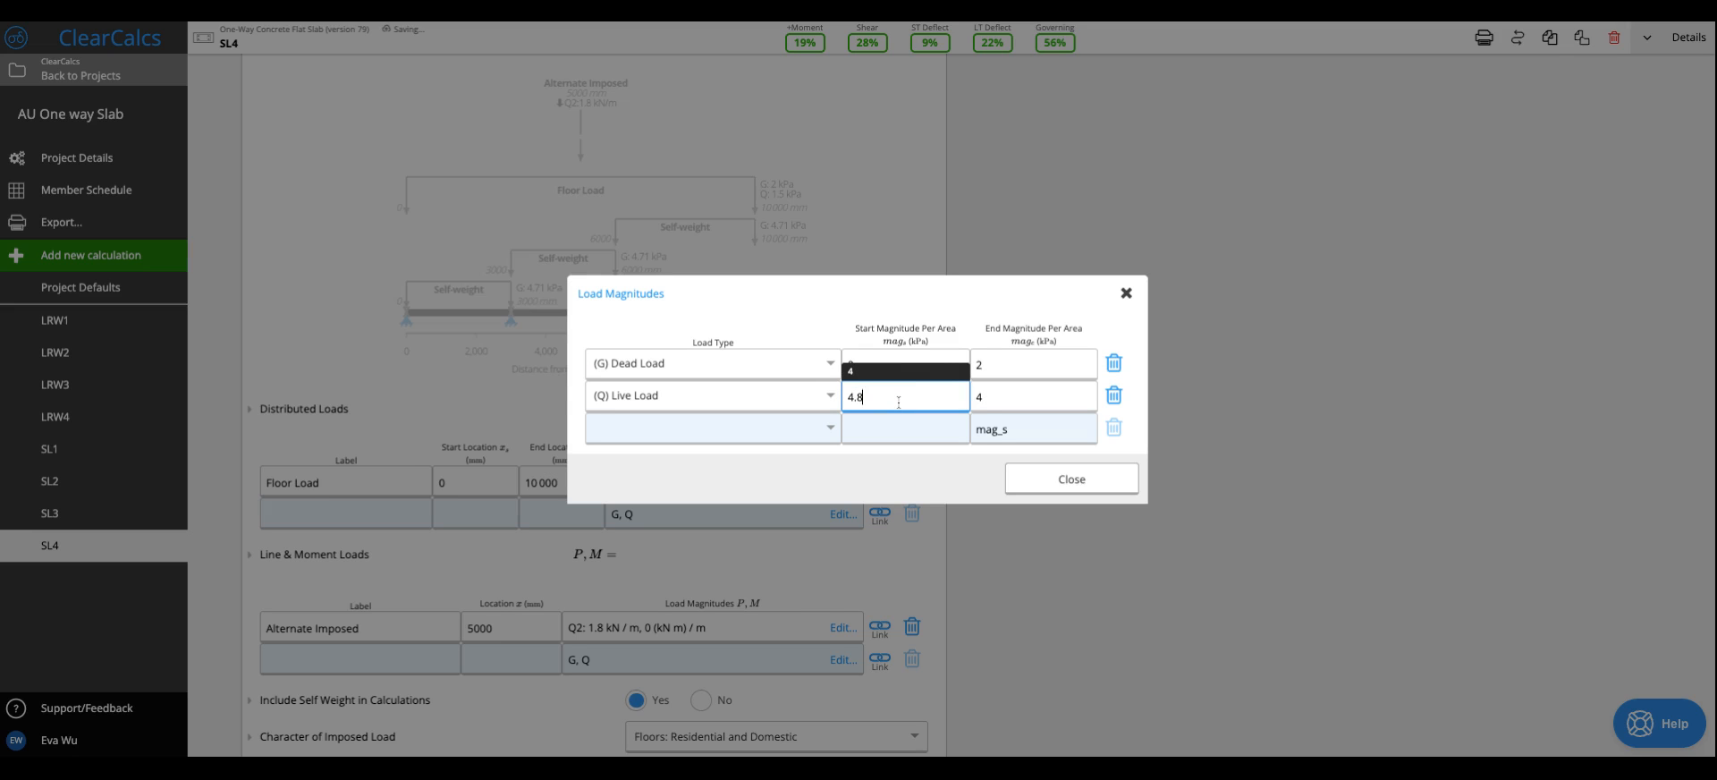
left_click(1034, 488)
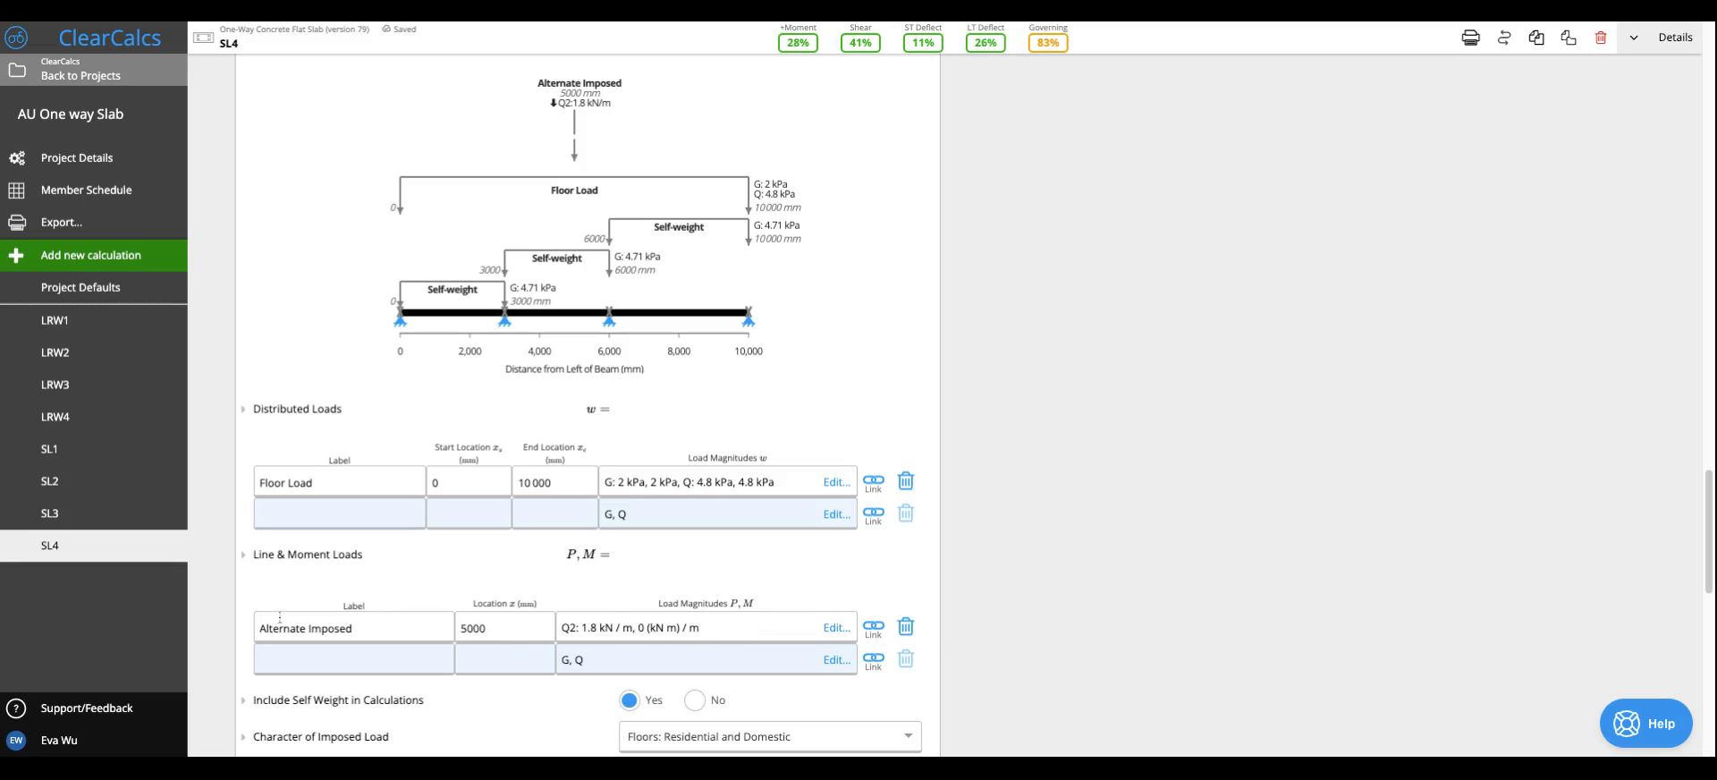
- Check the Alternate Imposed line load's magnitudes and the options for the character of imposed load
left_click(628, 638)
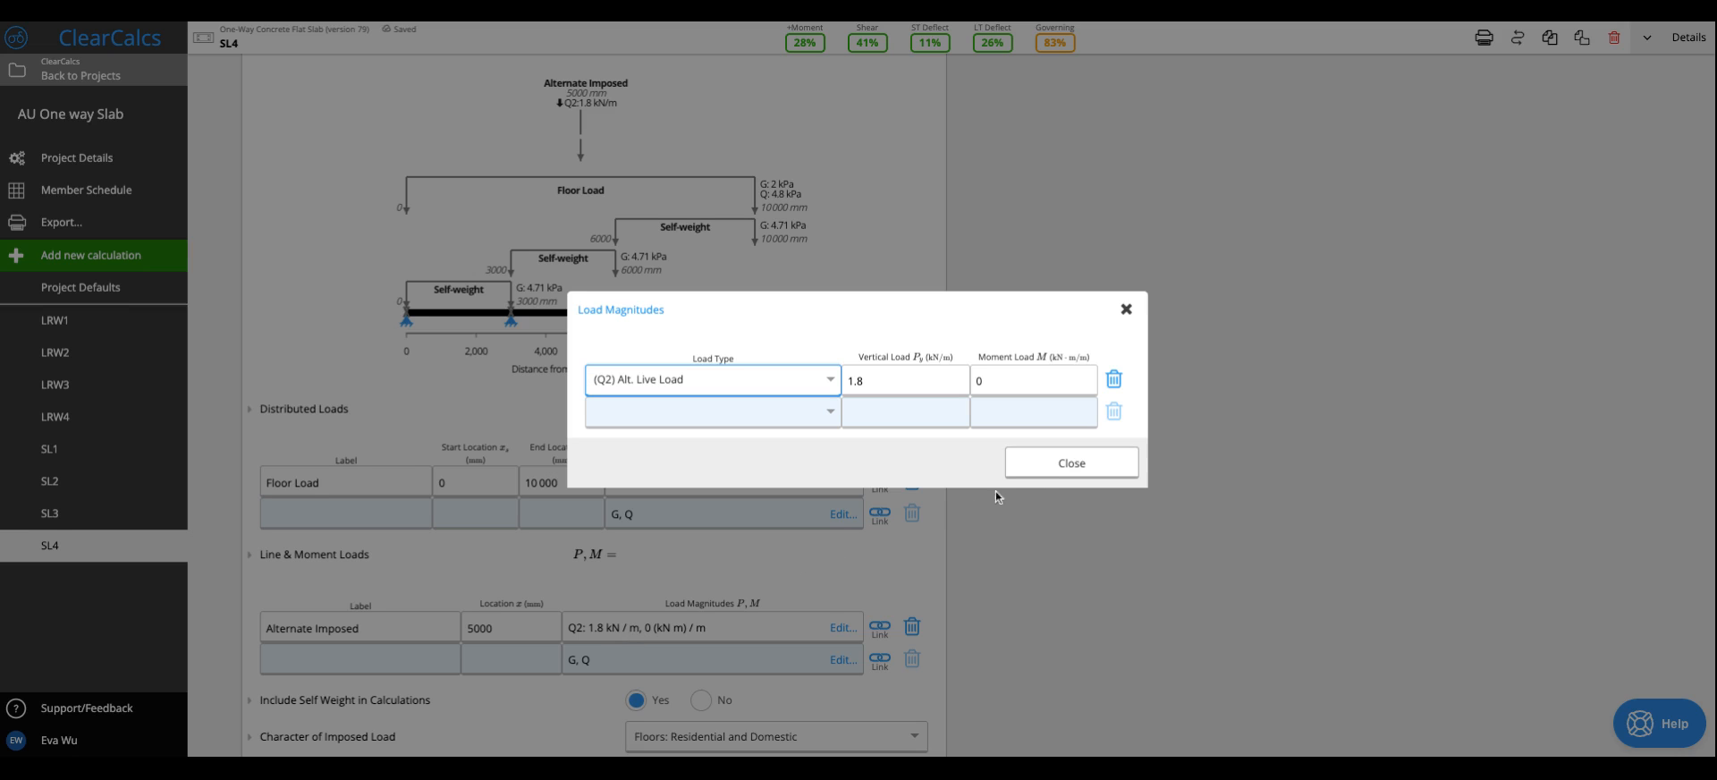
left_click(1071, 462)
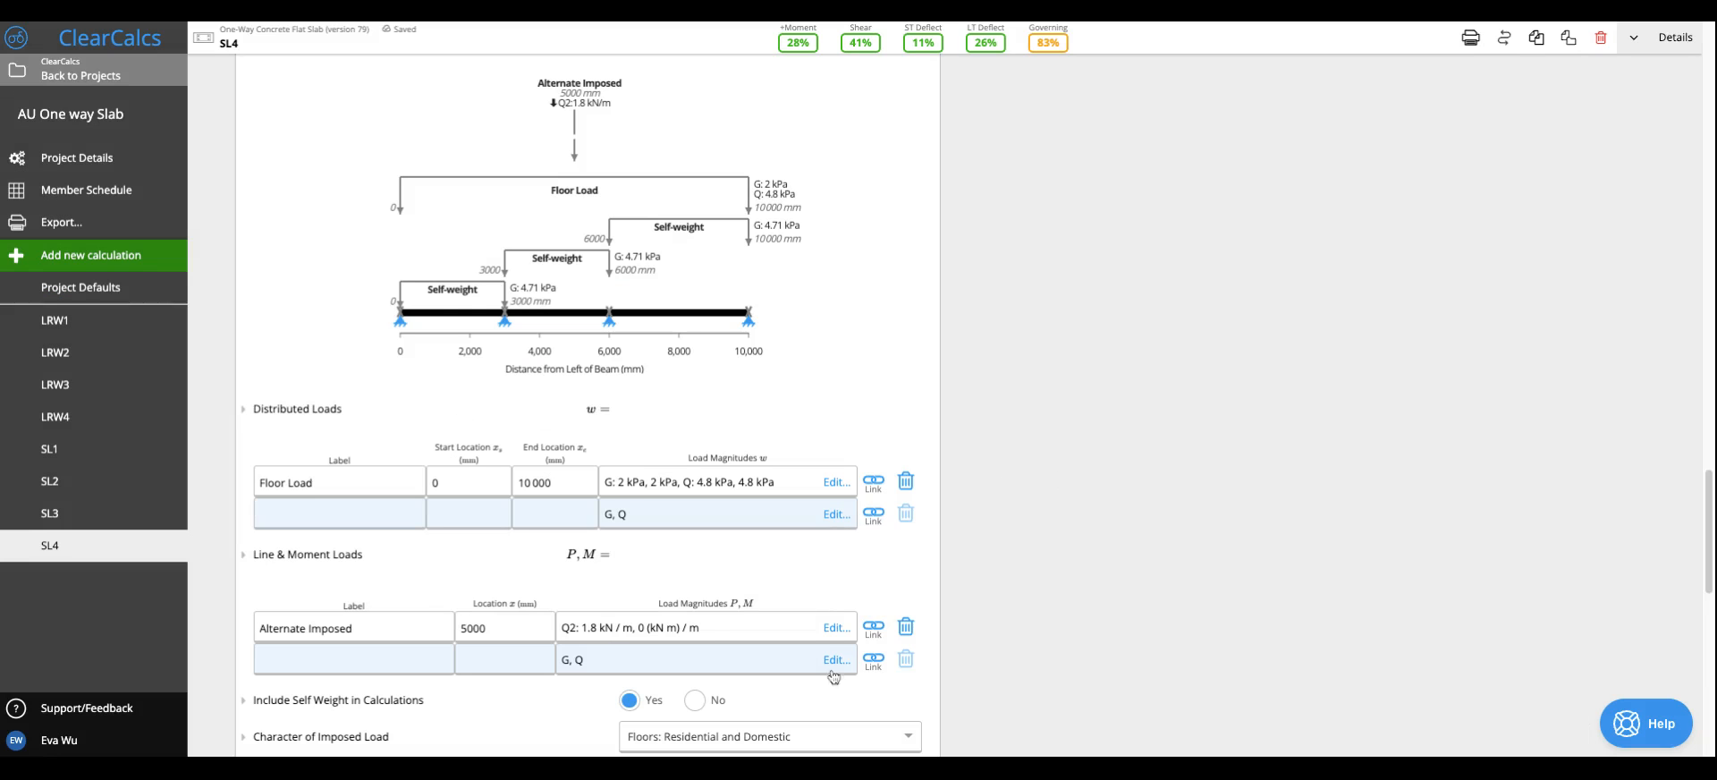
scroll(725, 666, "down", 2)
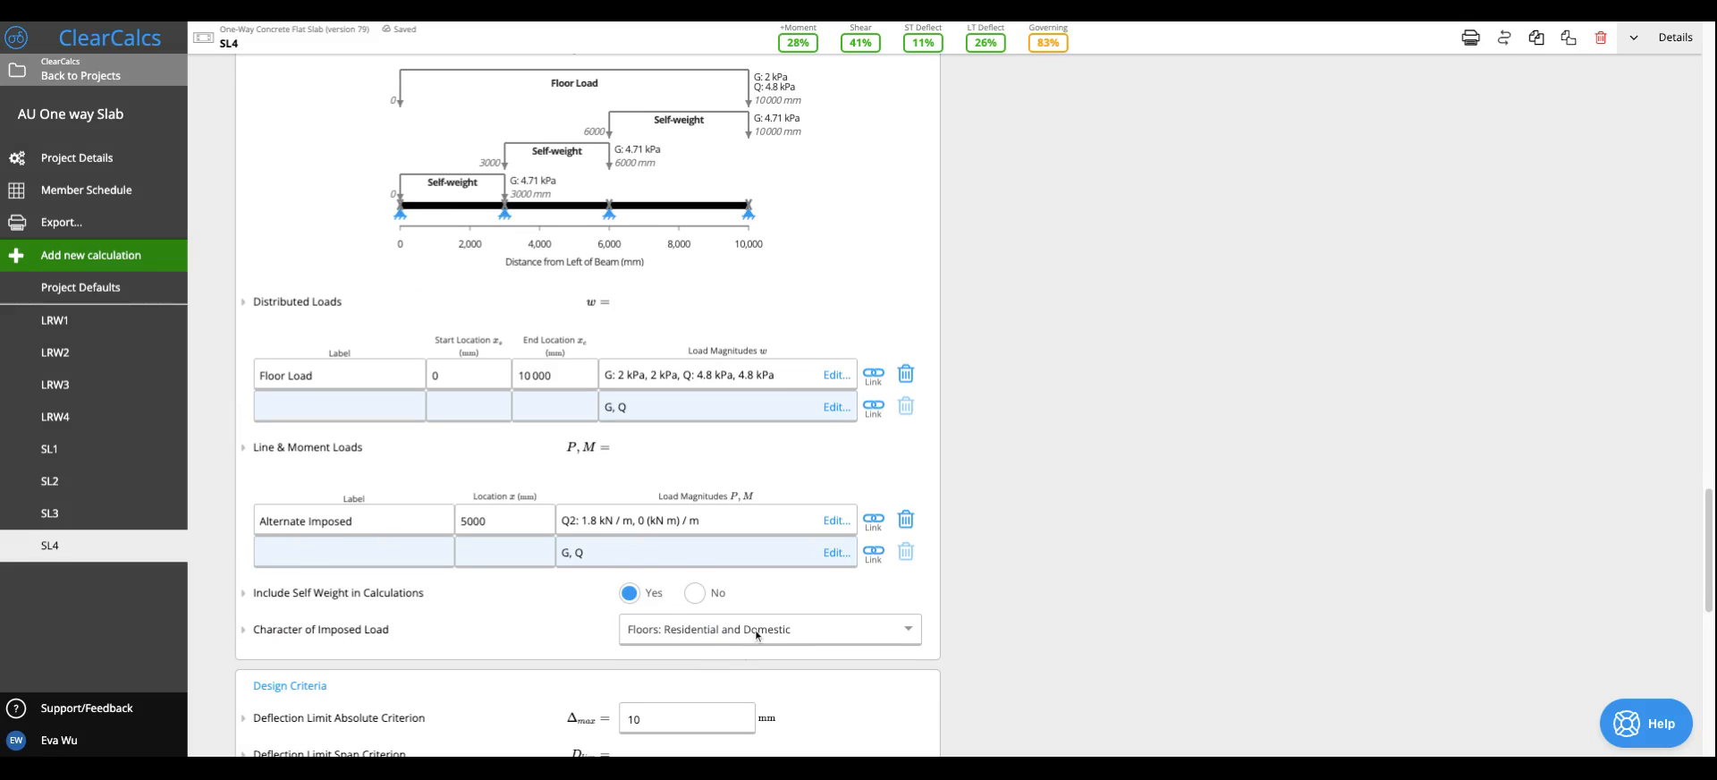
left_click(781, 629)
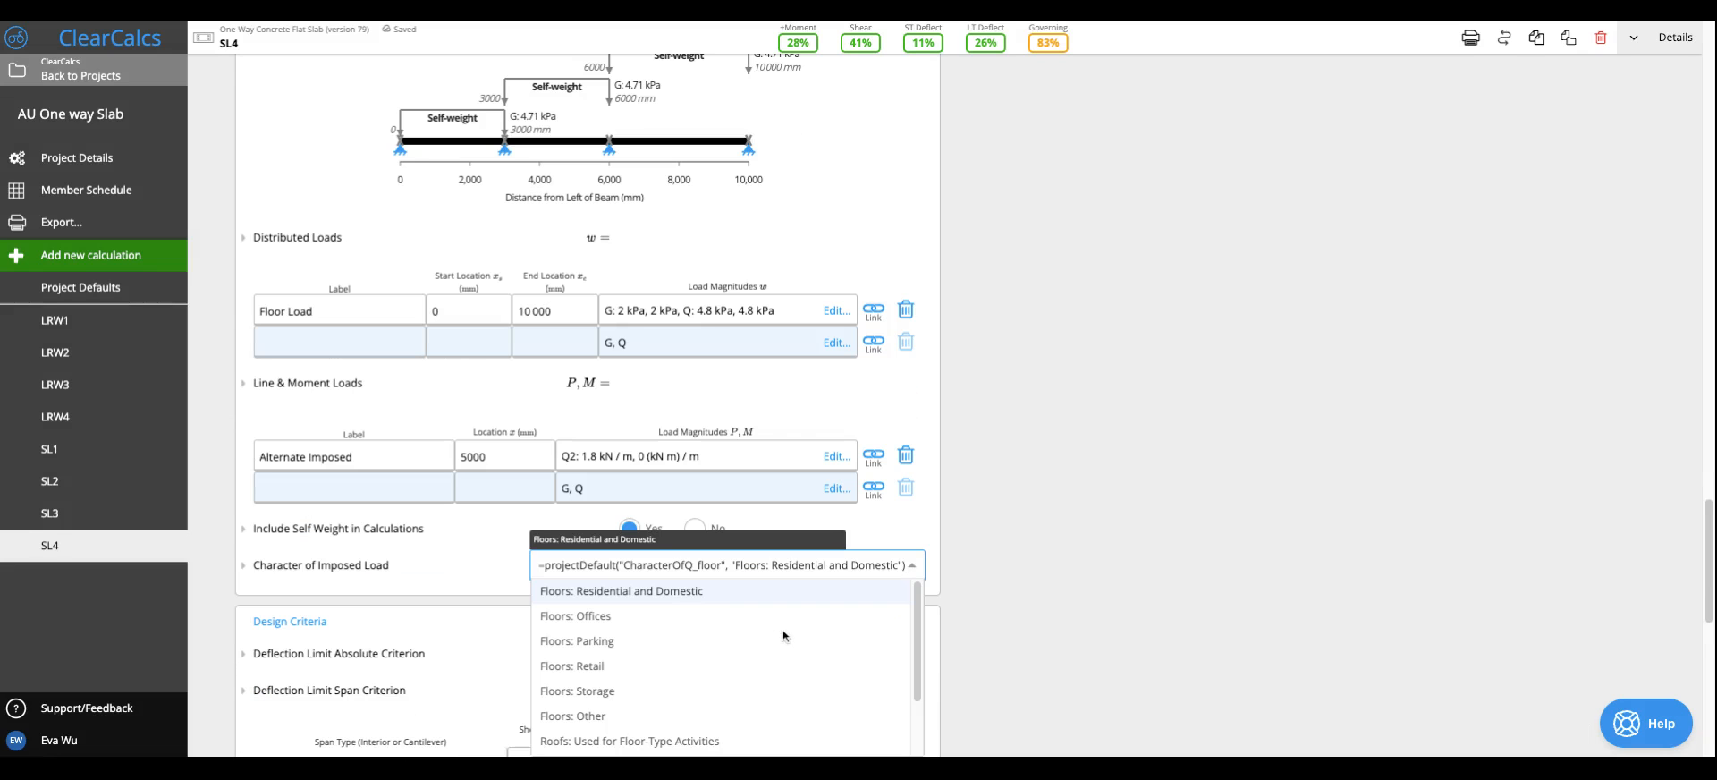
left_click(1242, 508)
- Review the governing utilisation and the shear force diagram for the loaded slab
scroll(796, 678, "down", 5)
scroll(796, 685, "up", 9)
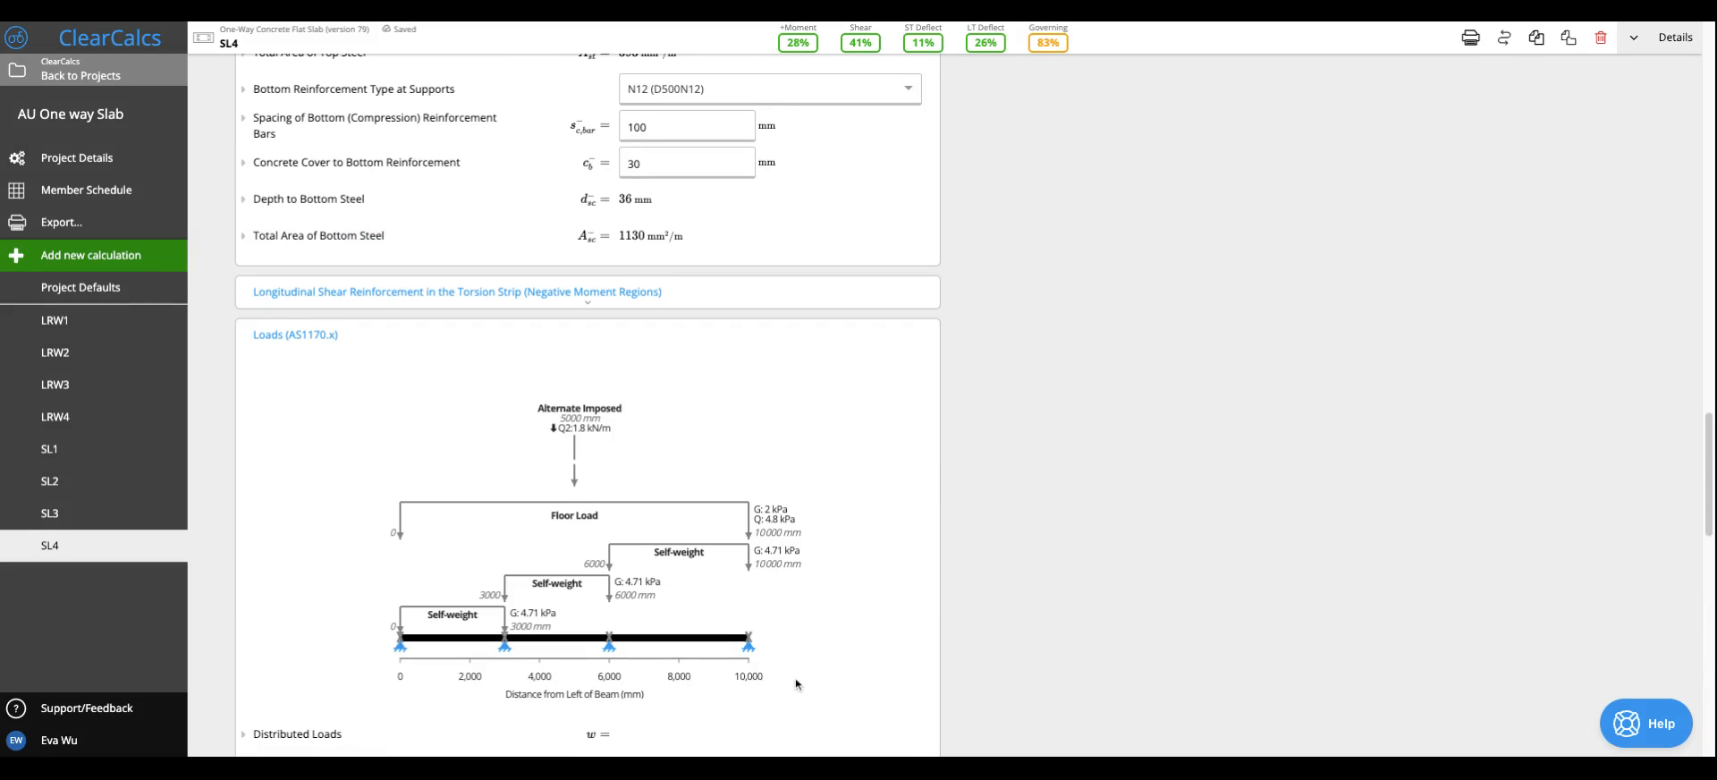
scroll(796, 684, "up", 18)
mouse_move(1051, 50)
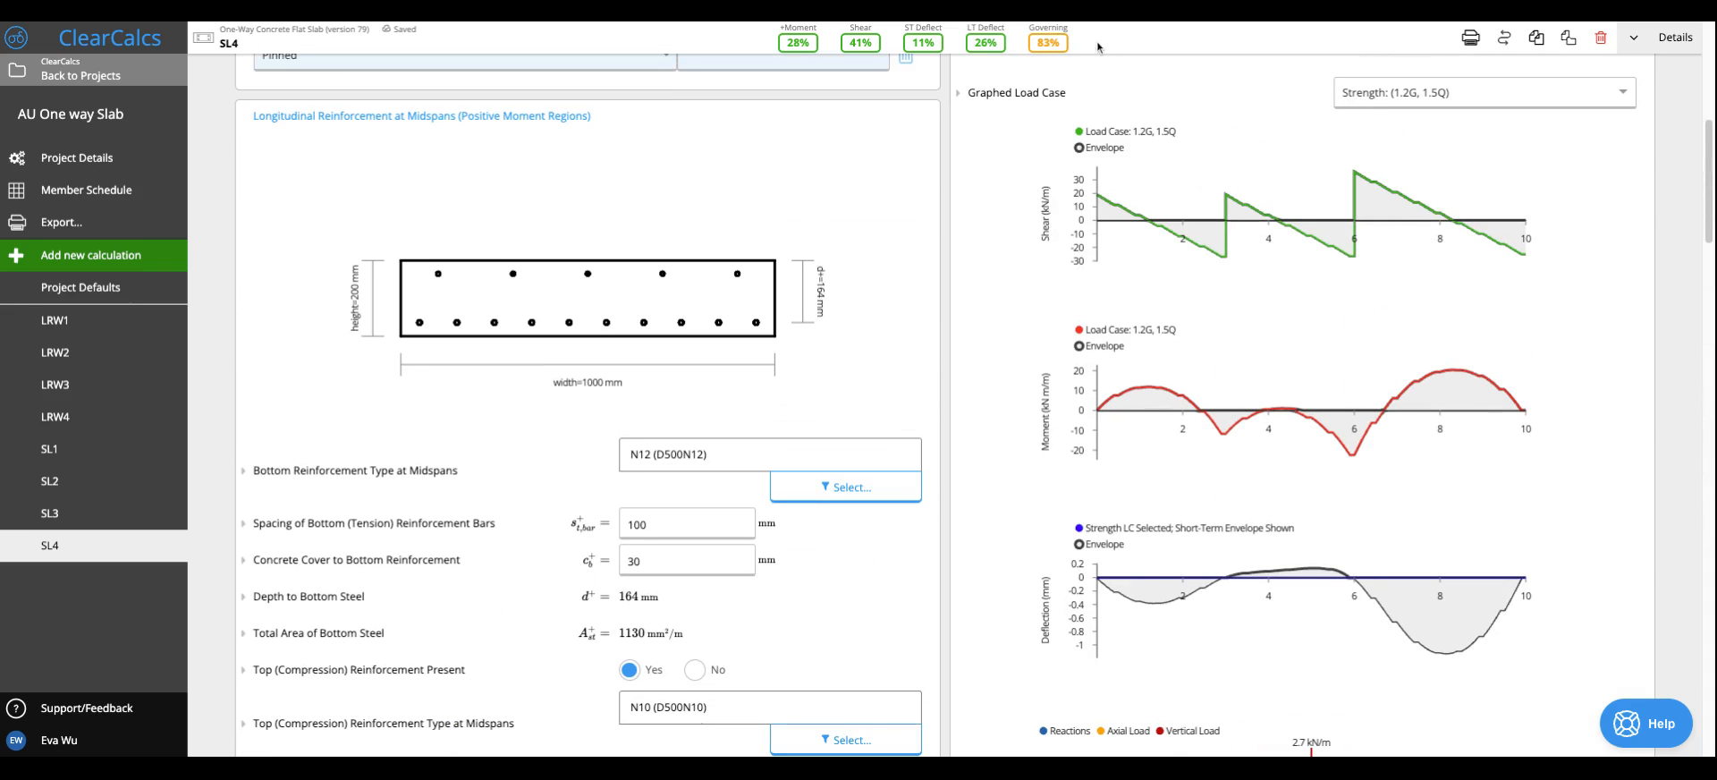
scroll(1116, 292, "up", 1)
mouse_move(1116, 292)
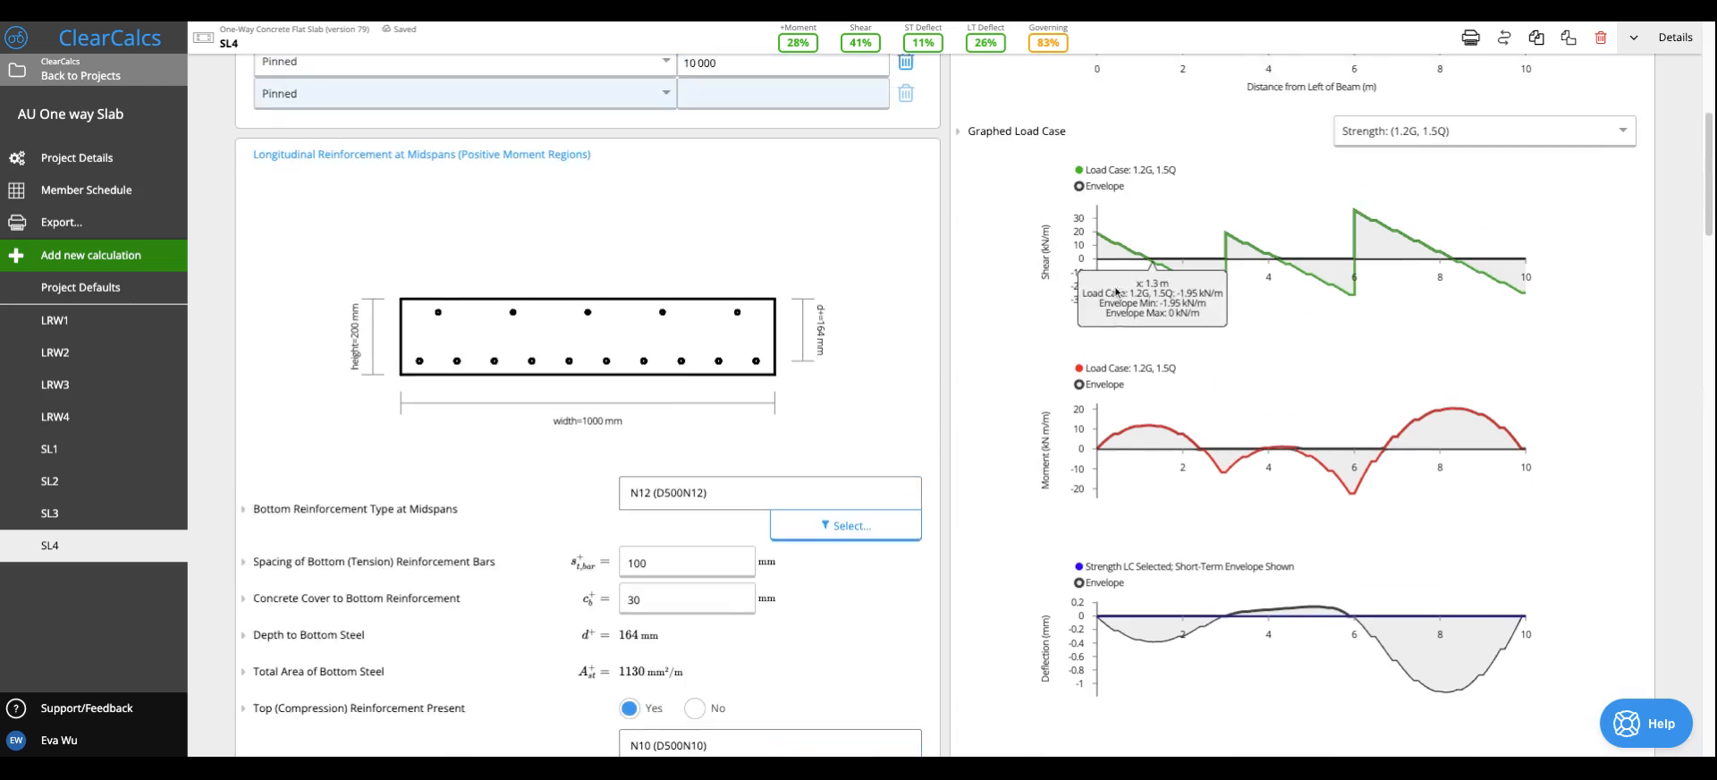
- Change the bottom reinforcement type at midspans to N10 (D500N10)
scroll(1116, 291, "up", 5)
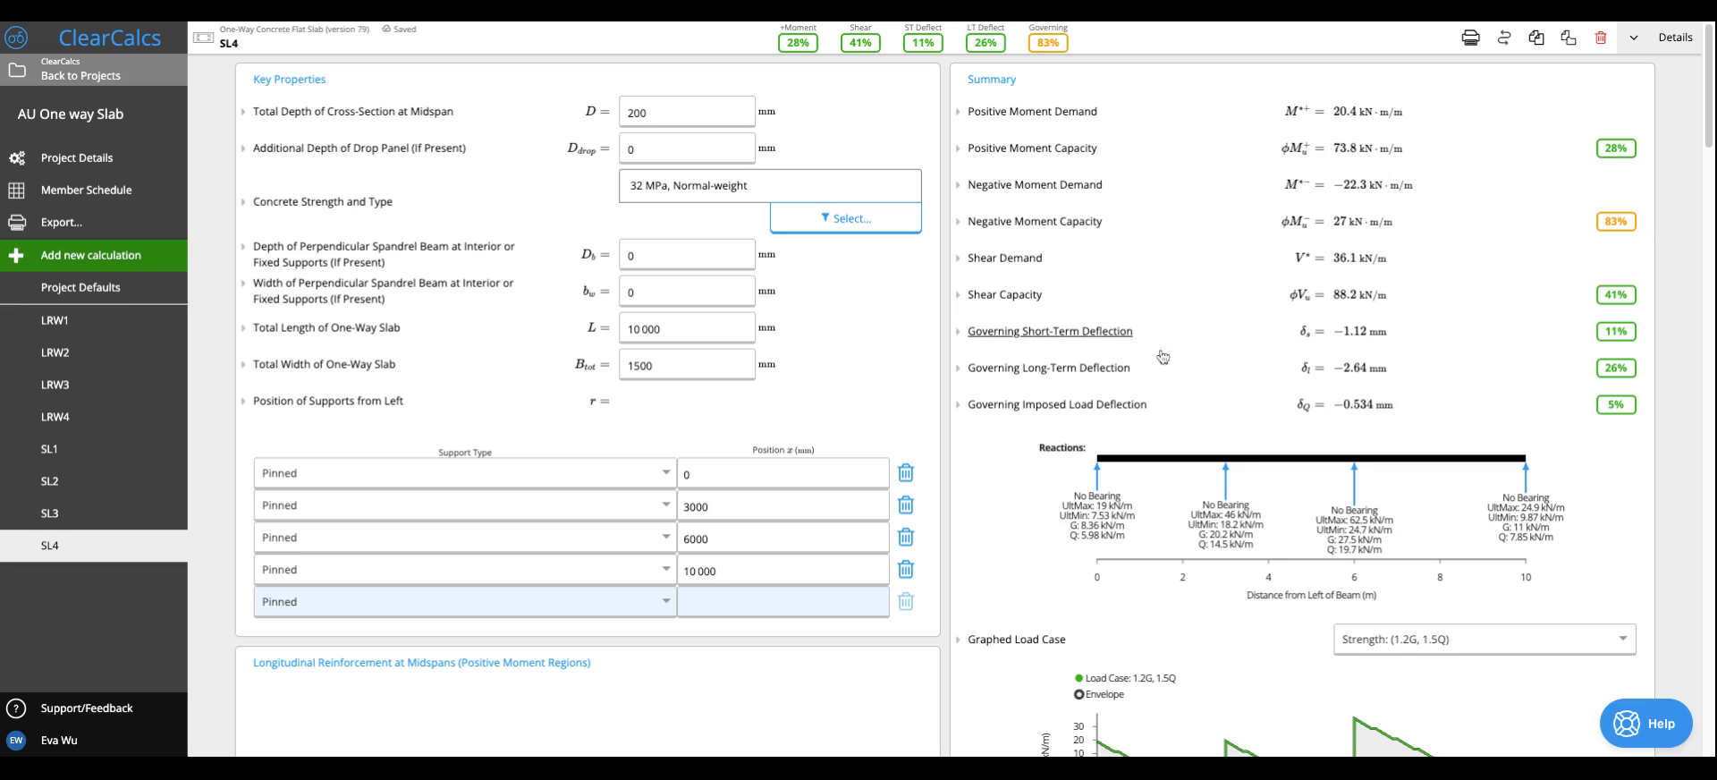
mouse_move(1227, 466)
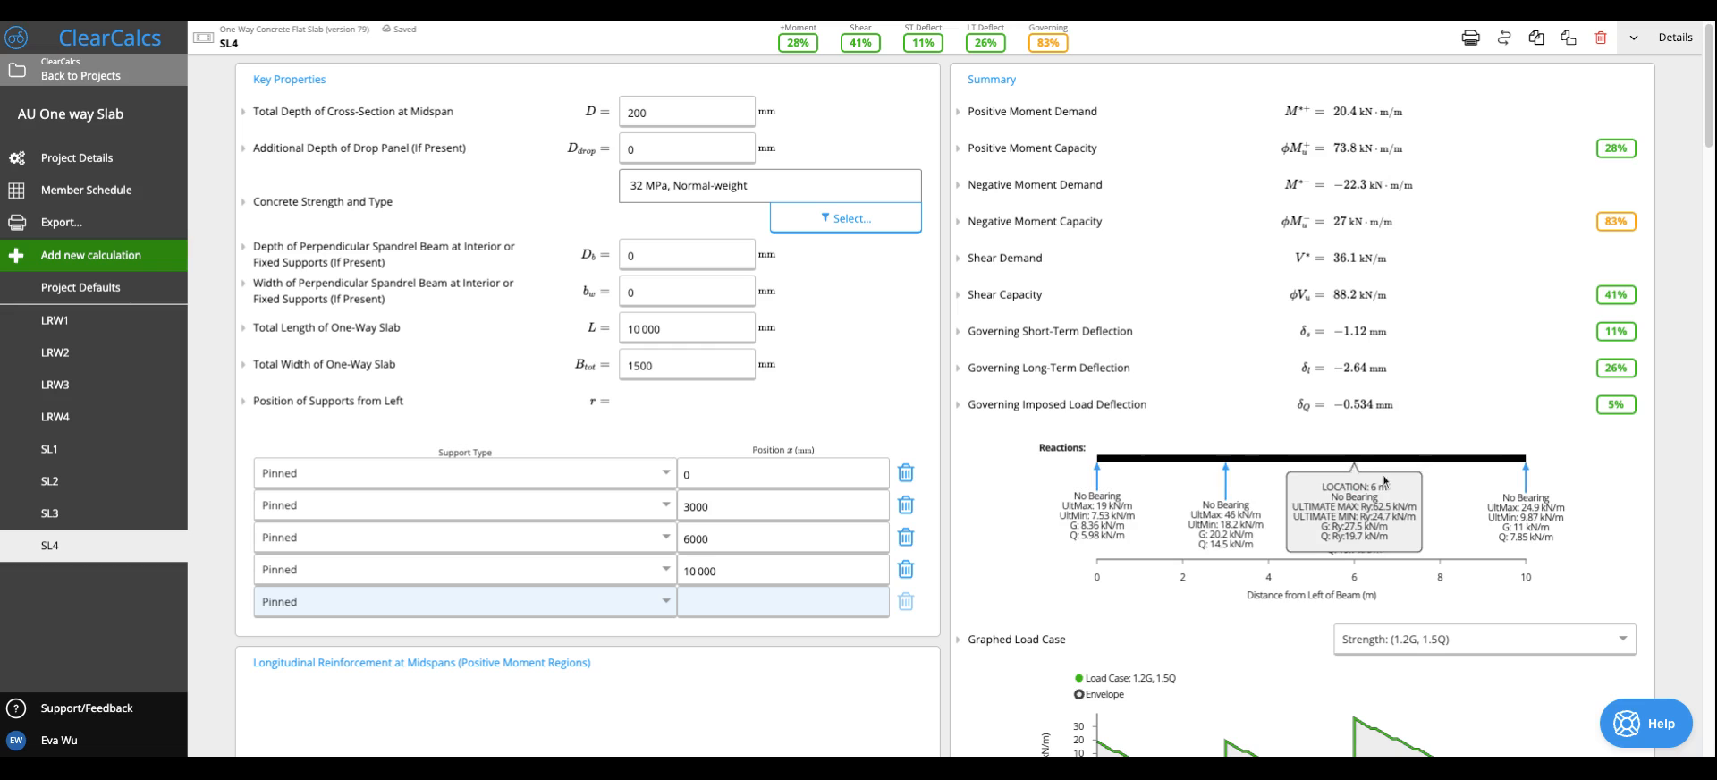
scroll(696, 521, "down", 5)
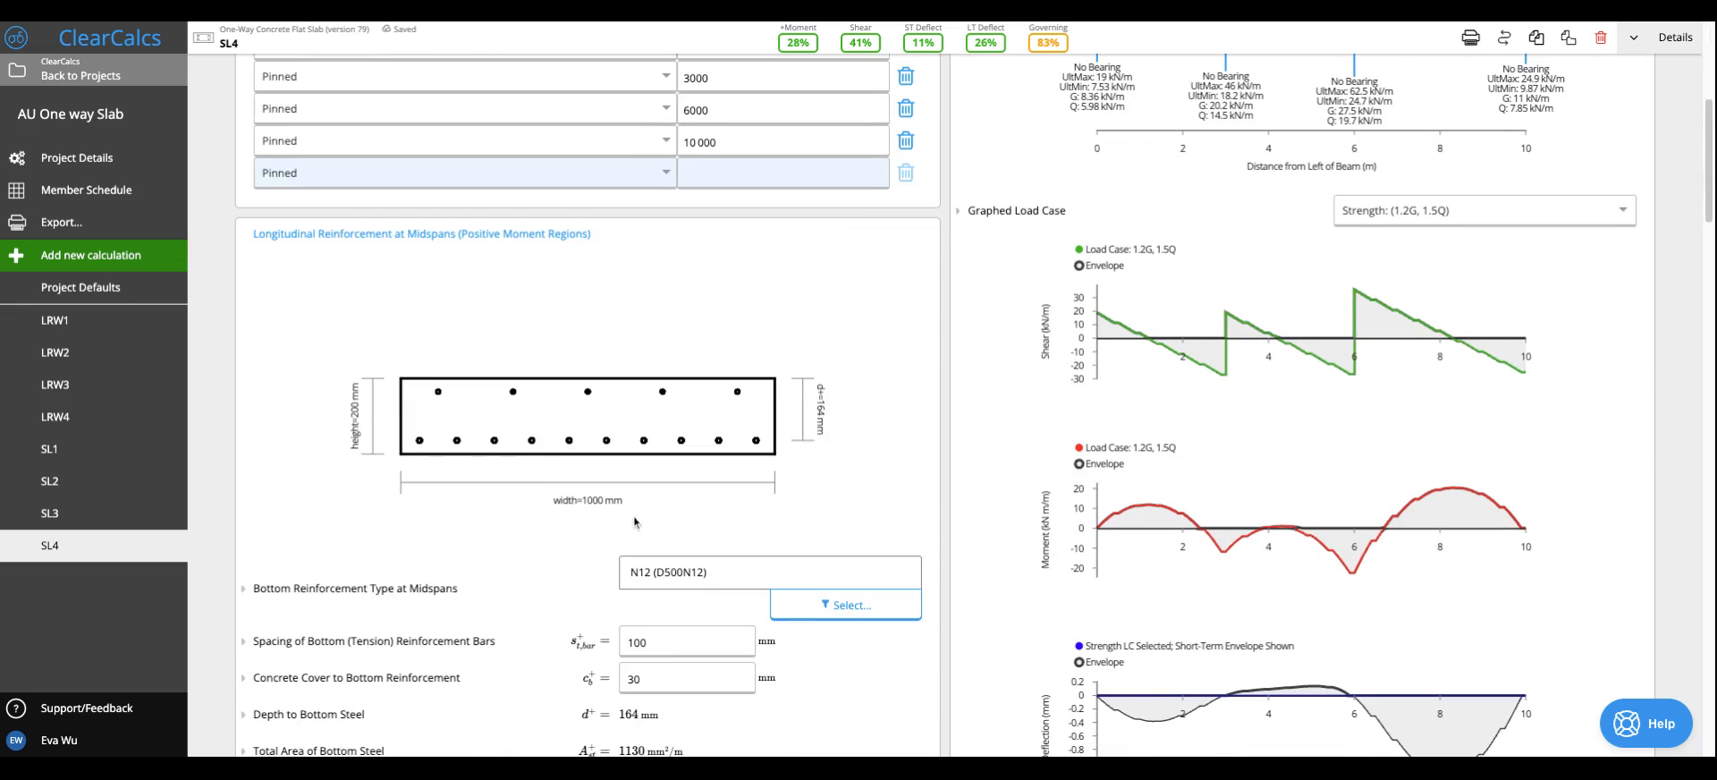
scroll(626, 519, "up", 5)
scroll(622, 519, "down", 5)
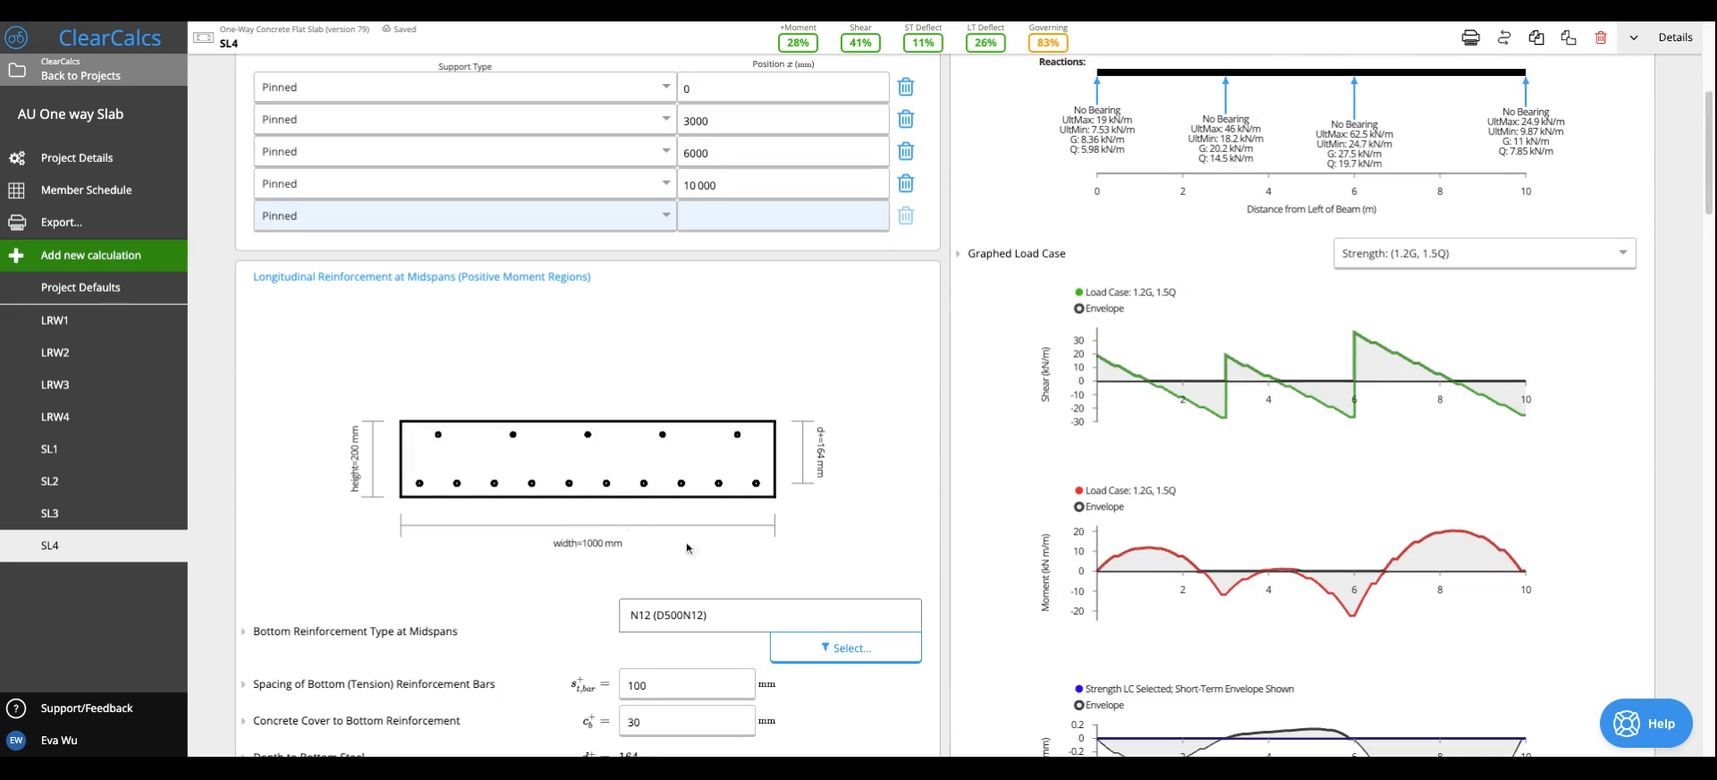
scroll(698, 551, "down", 3)
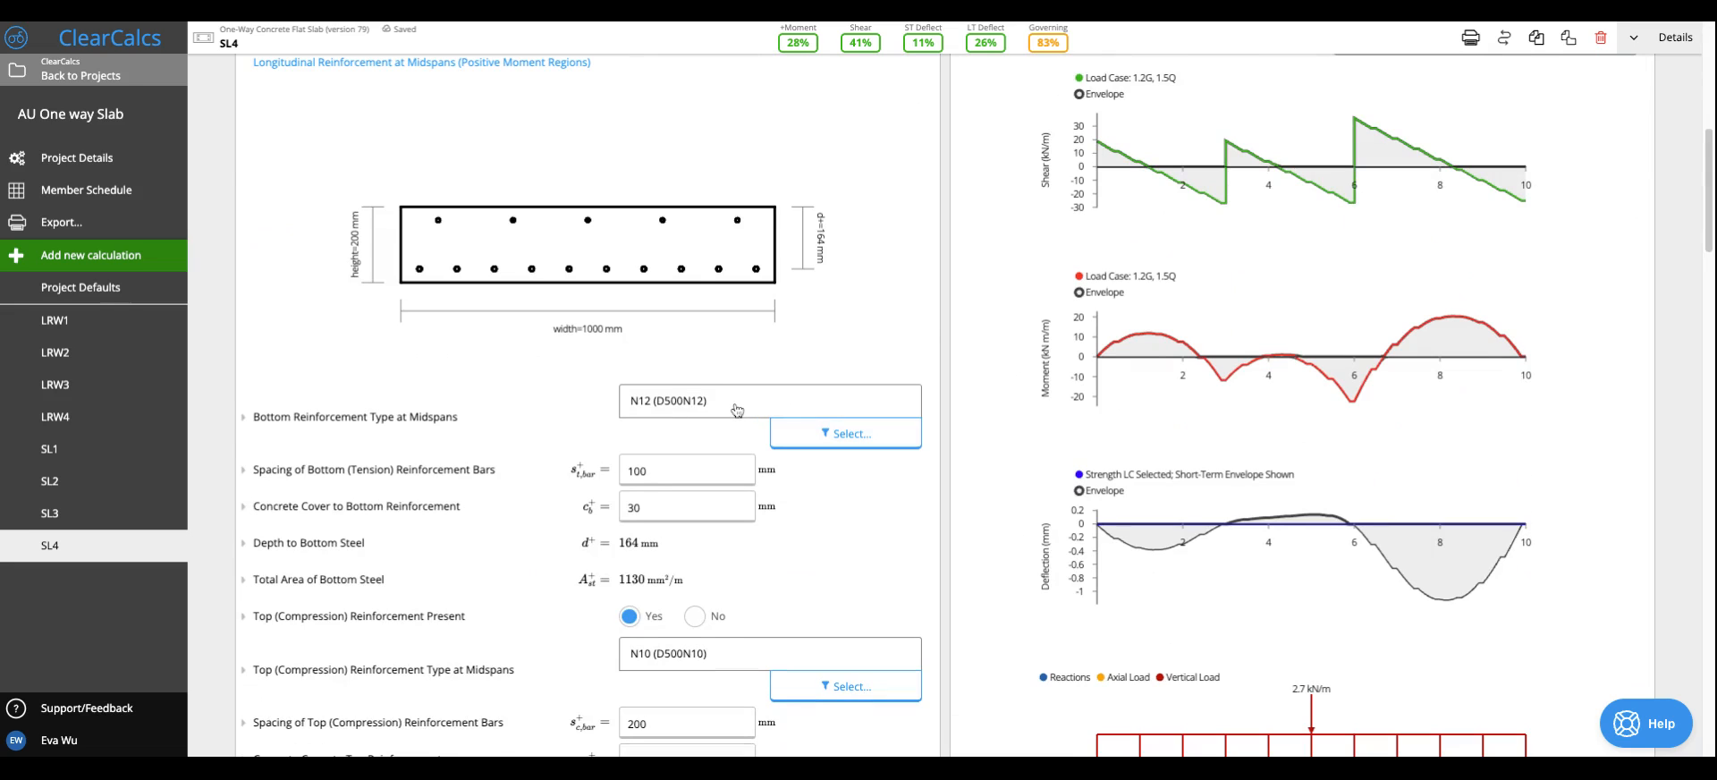
left_click(741, 415)
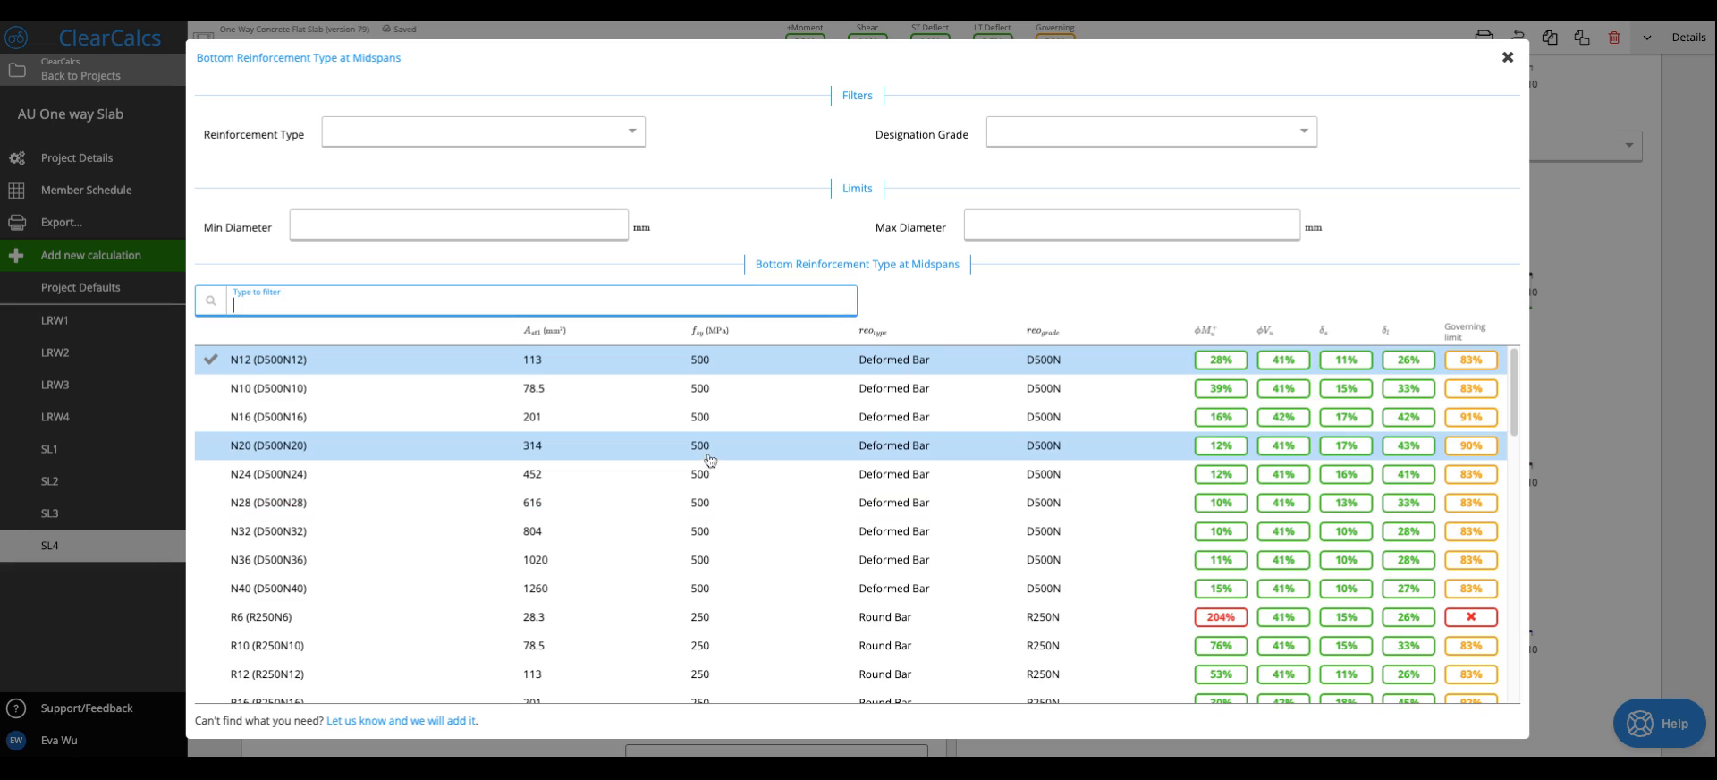
scroll(673, 572, "down", 1)
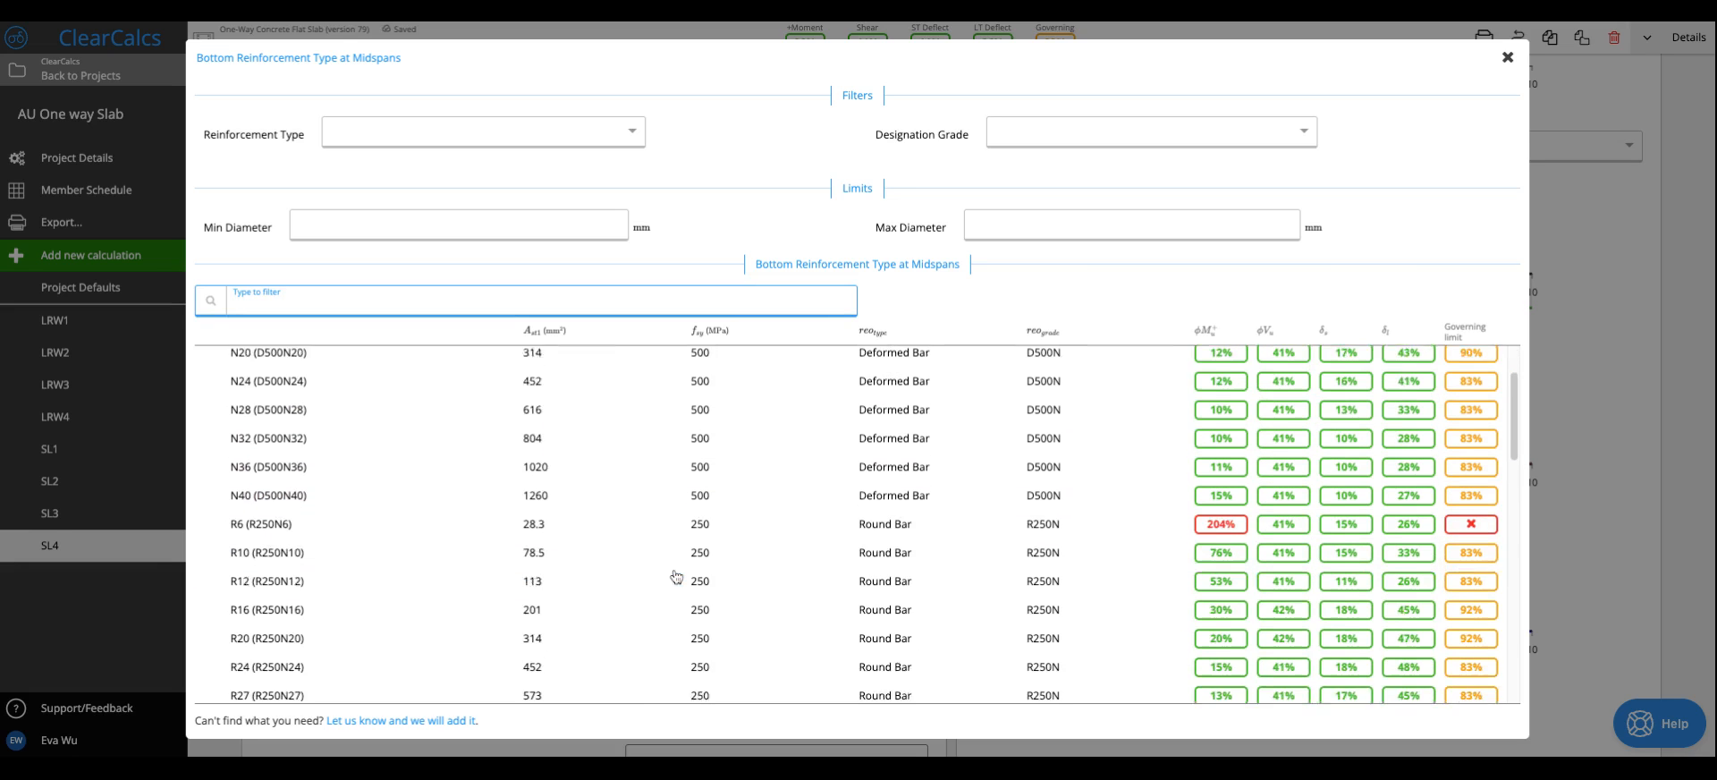
scroll(676, 573, "up", 1)
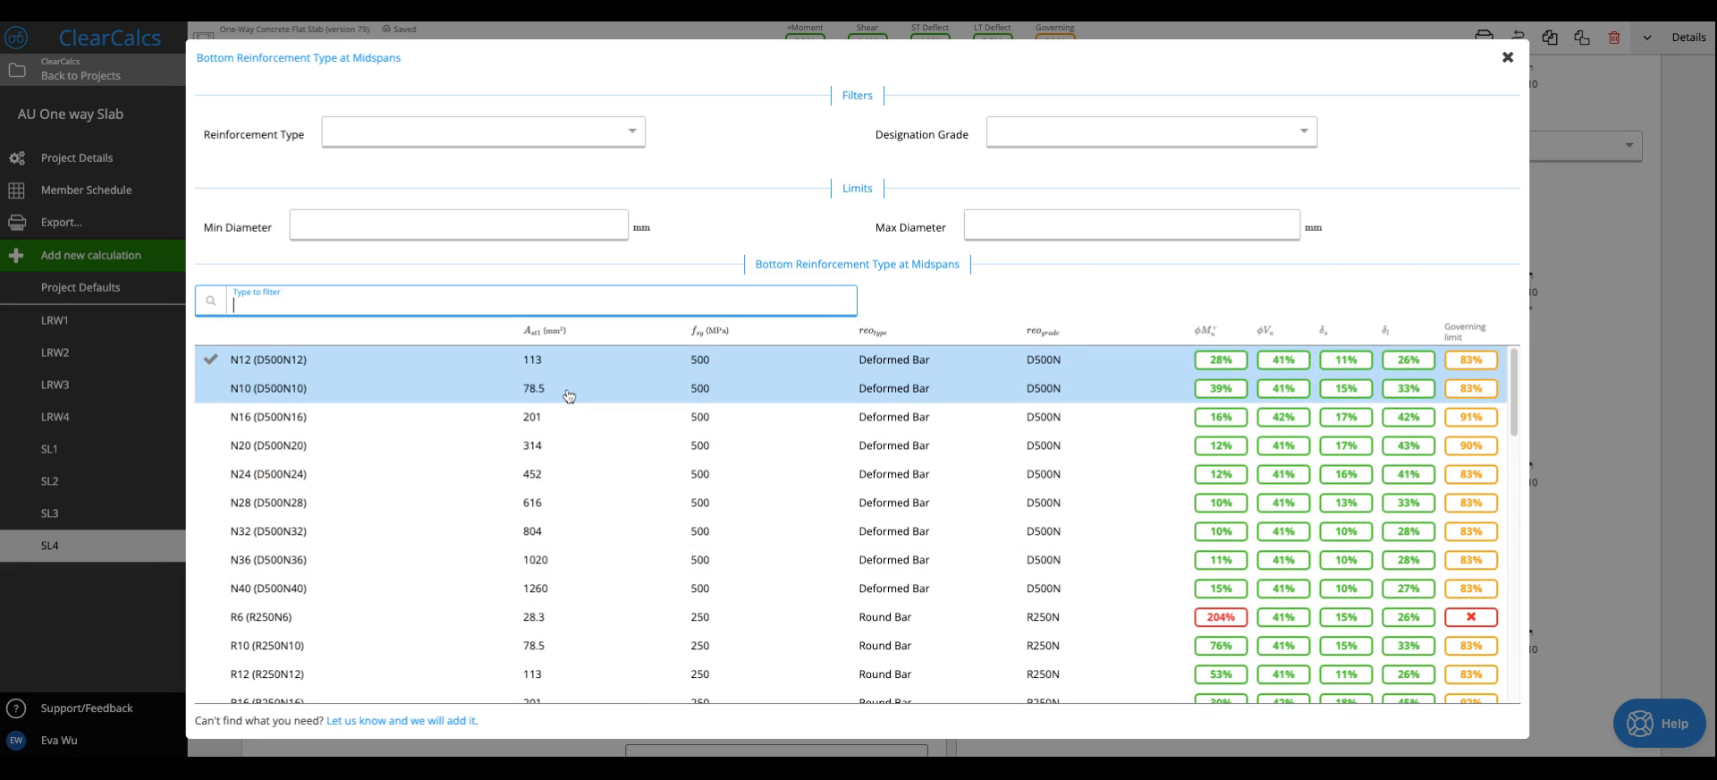
left_click(277, 399)
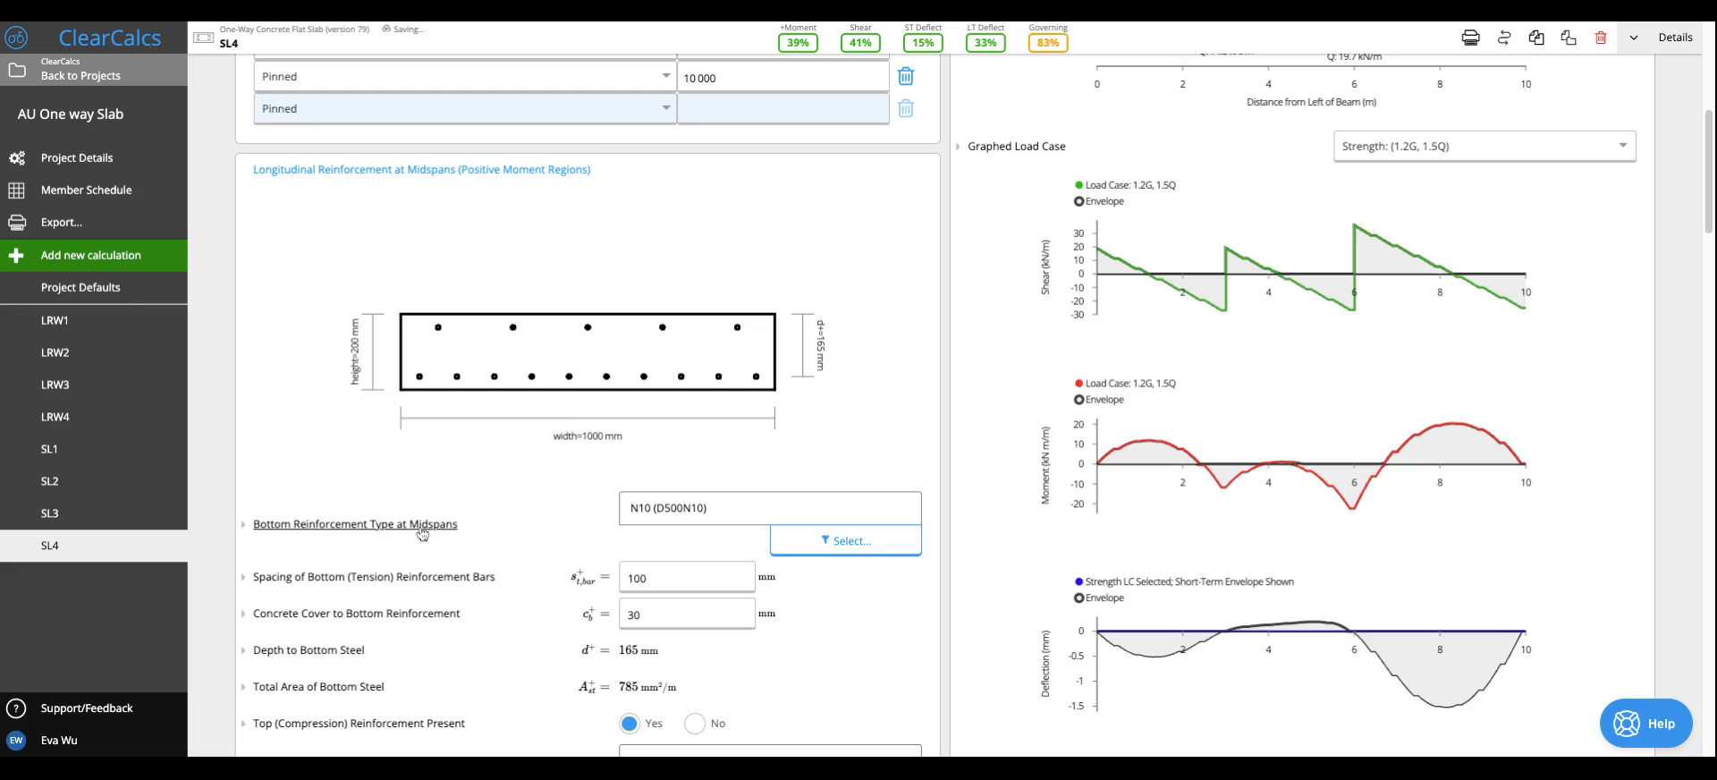
- Try a 150 mm spacing for the bottom tension bars at midspans, and settle on 200 mm
scroll(423, 534, "down", 2)
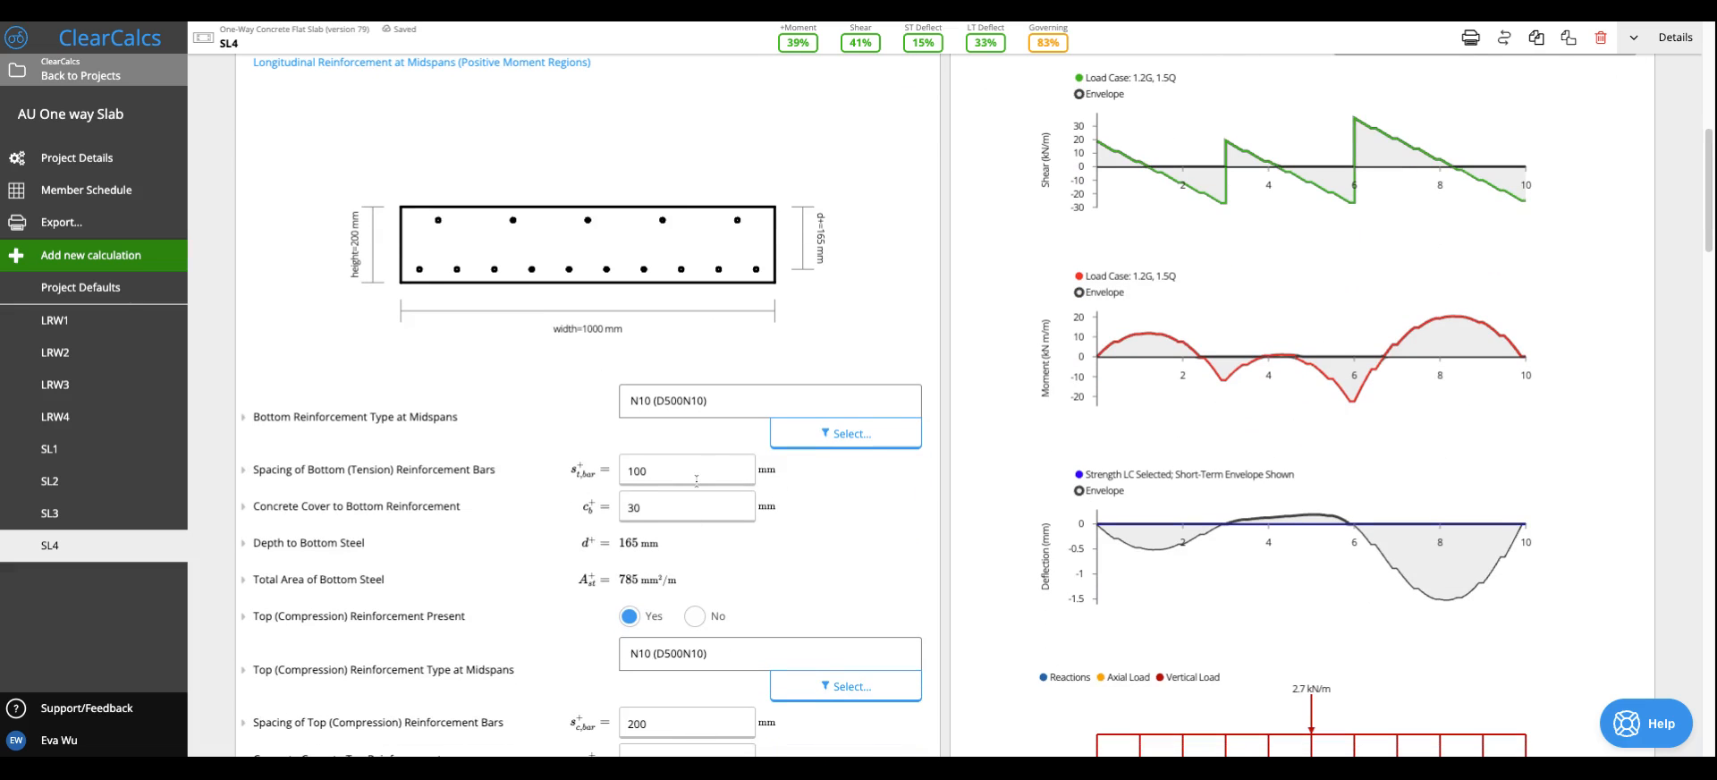
left_click(725, 471)
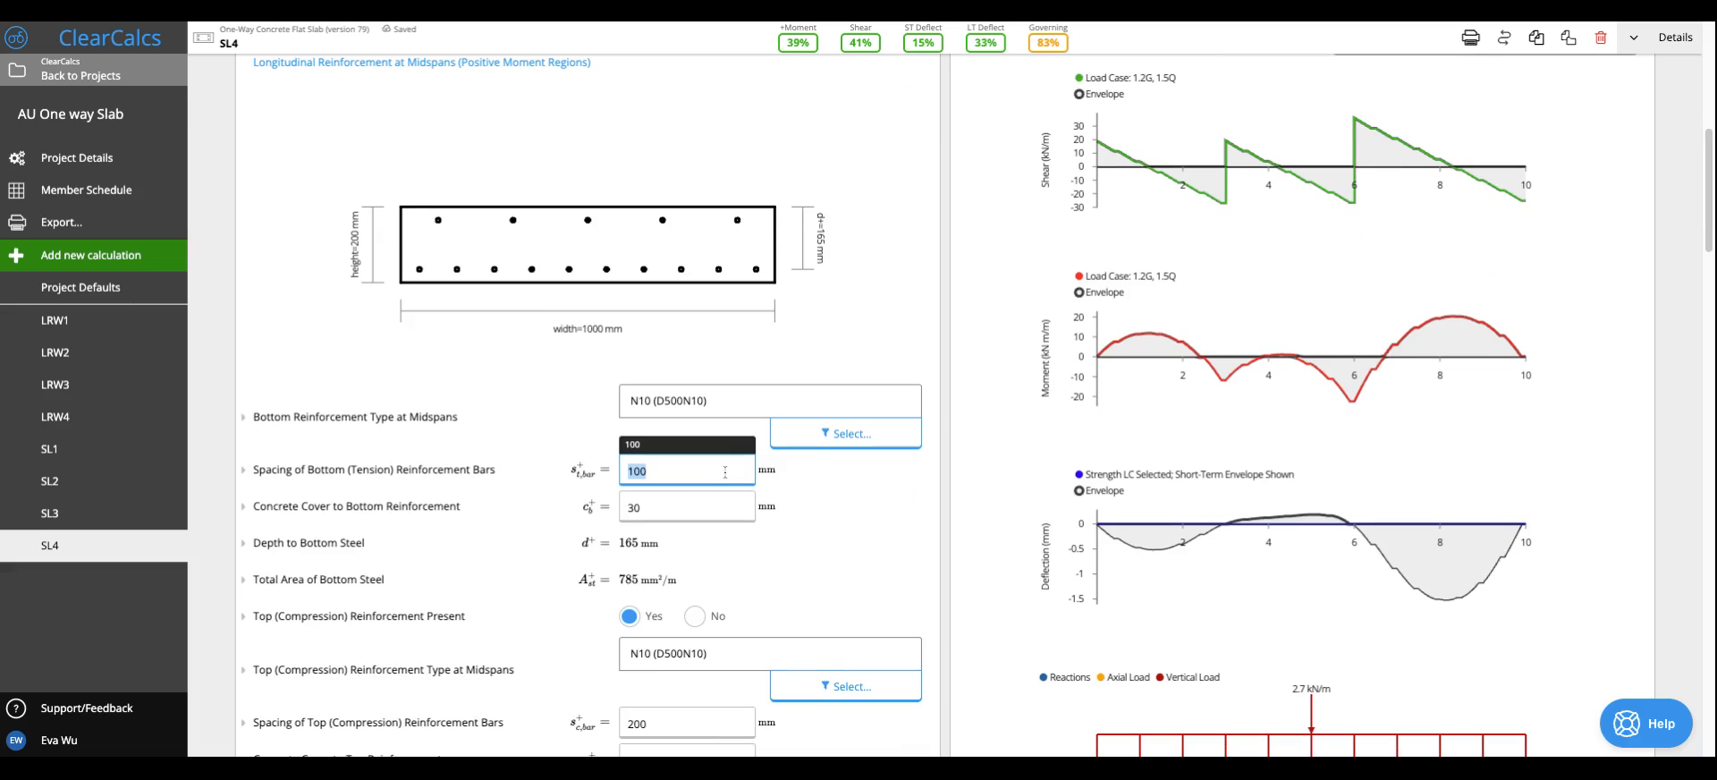
type("150")
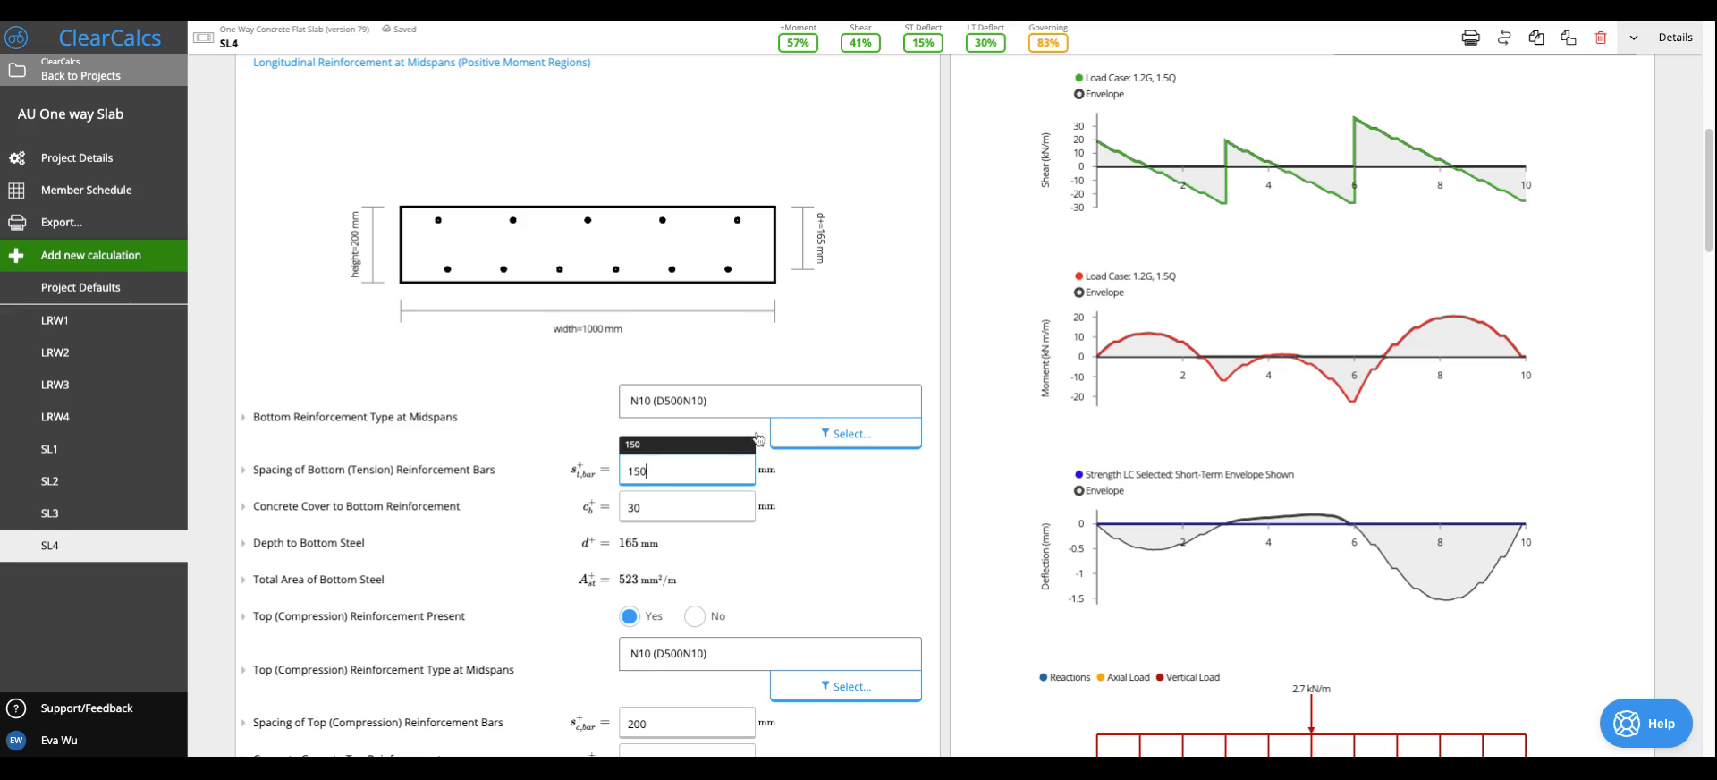
left_click(837, 548)
double_click(724, 467)
type("200")
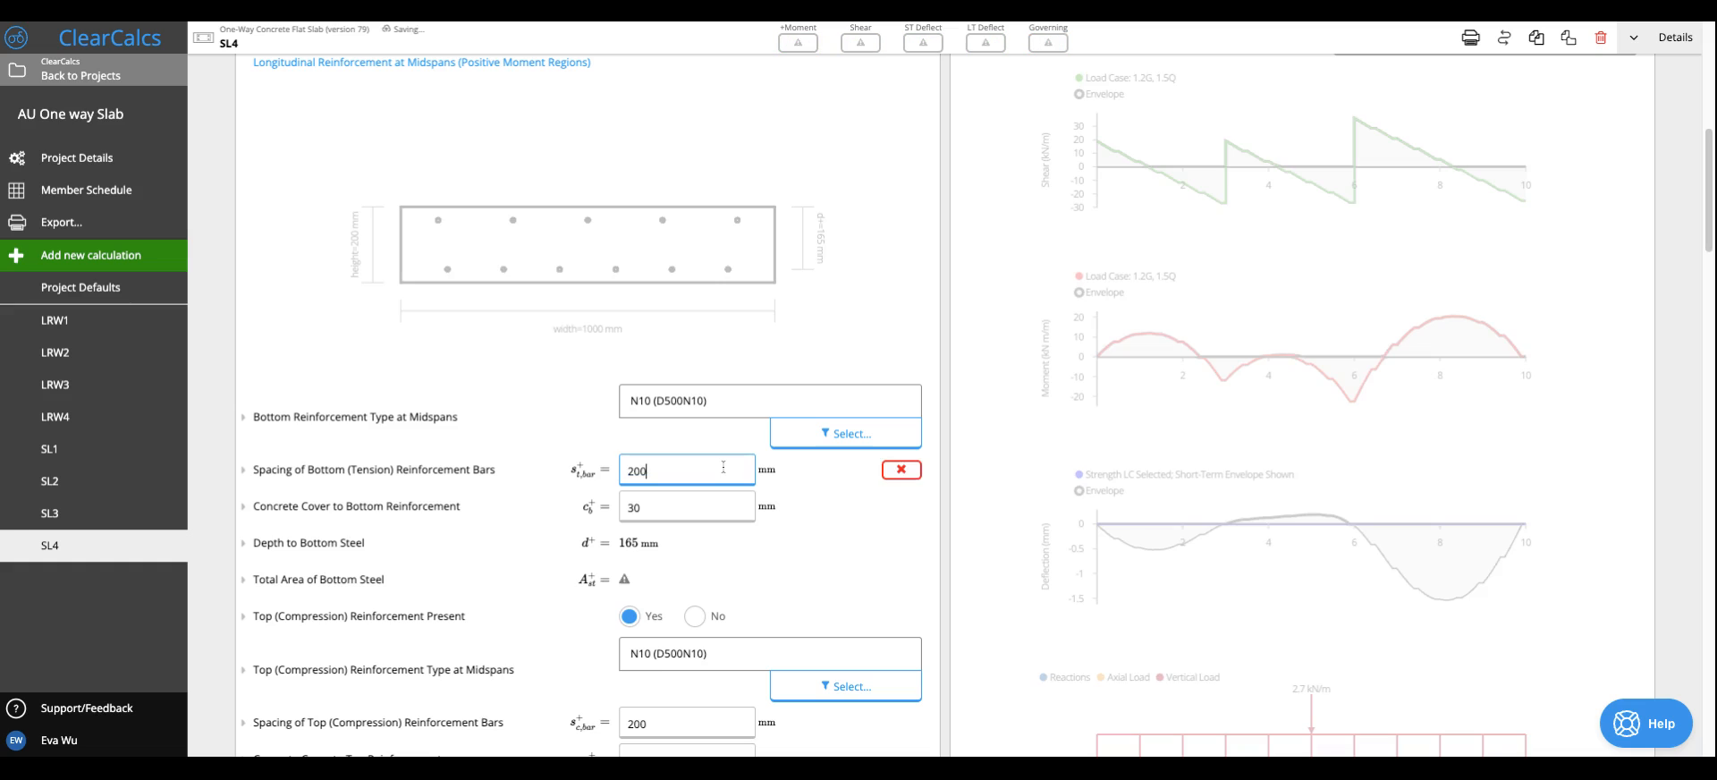
left_click(878, 529)
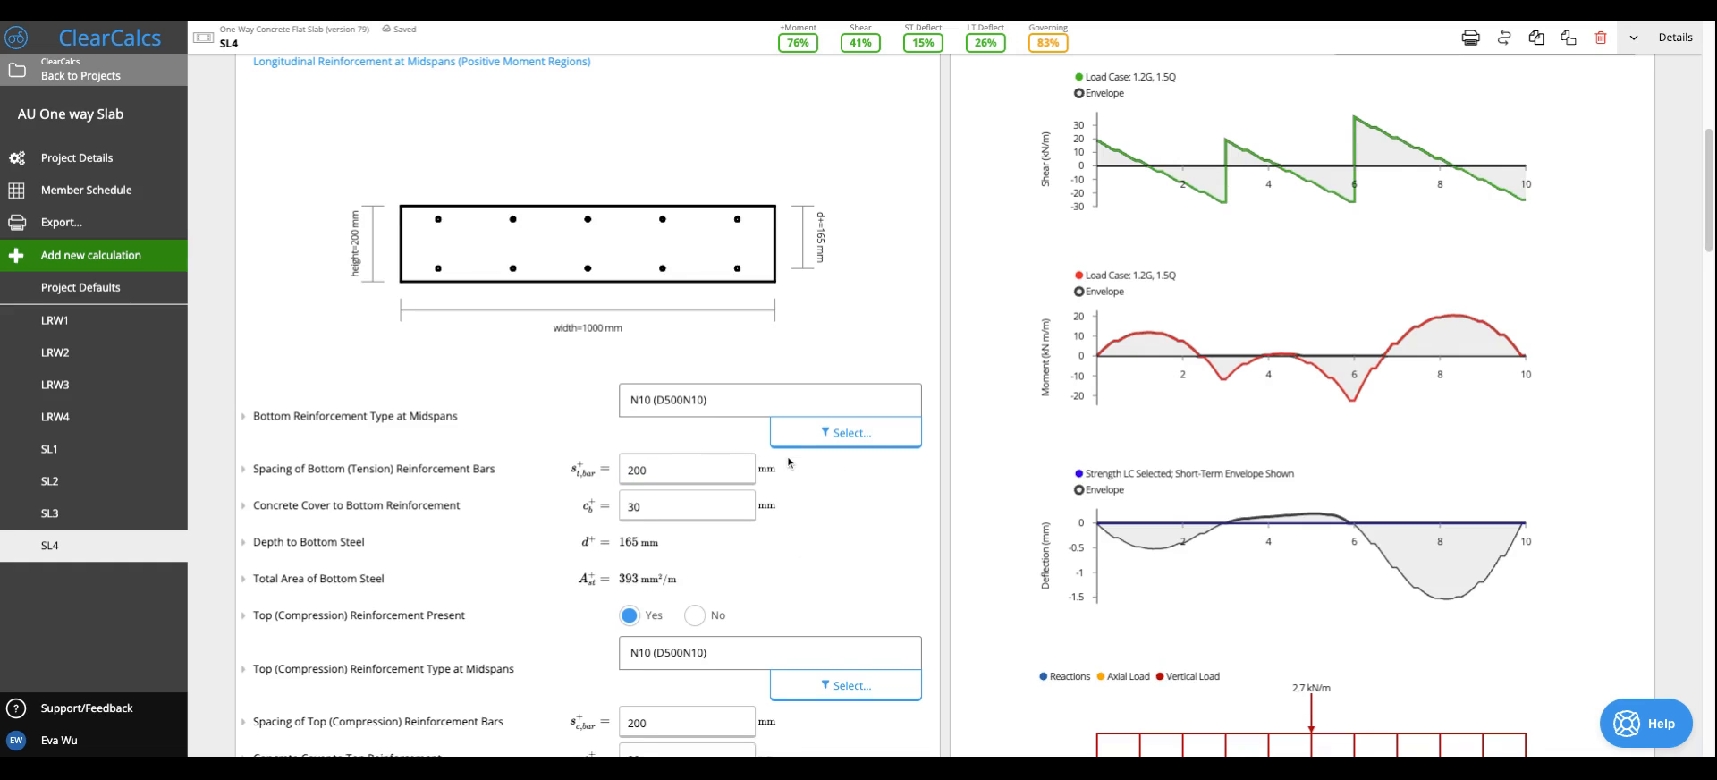
- Check the longitudinal reinforcement layout, bar types, spacing and cover at the supports
scroll(787, 455, "down", 1)
scroll(561, 560, "down", 7)
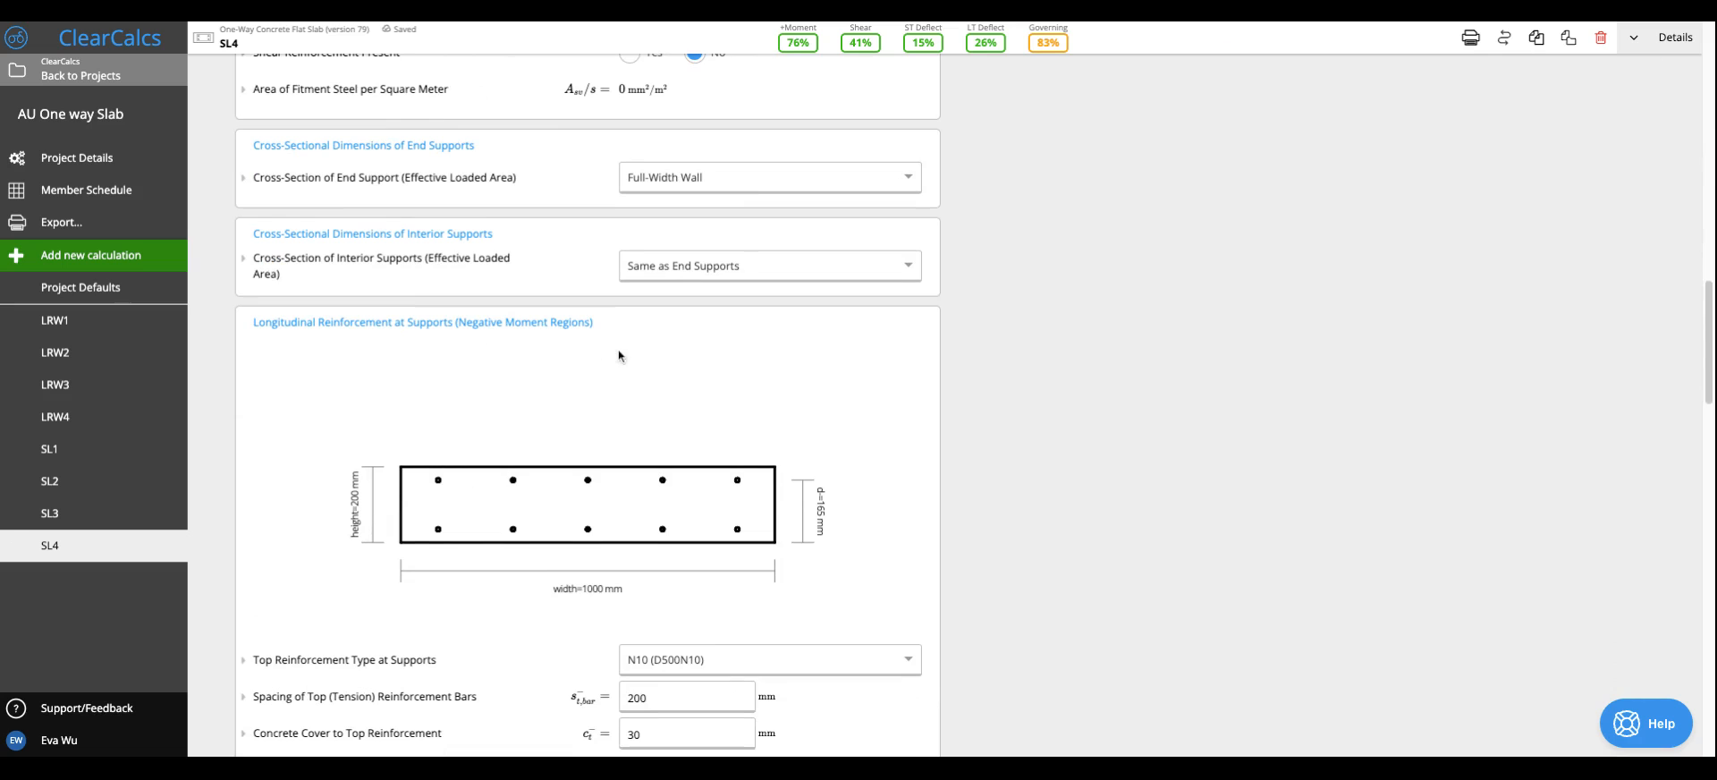
scroll(619, 354, "down", 3)
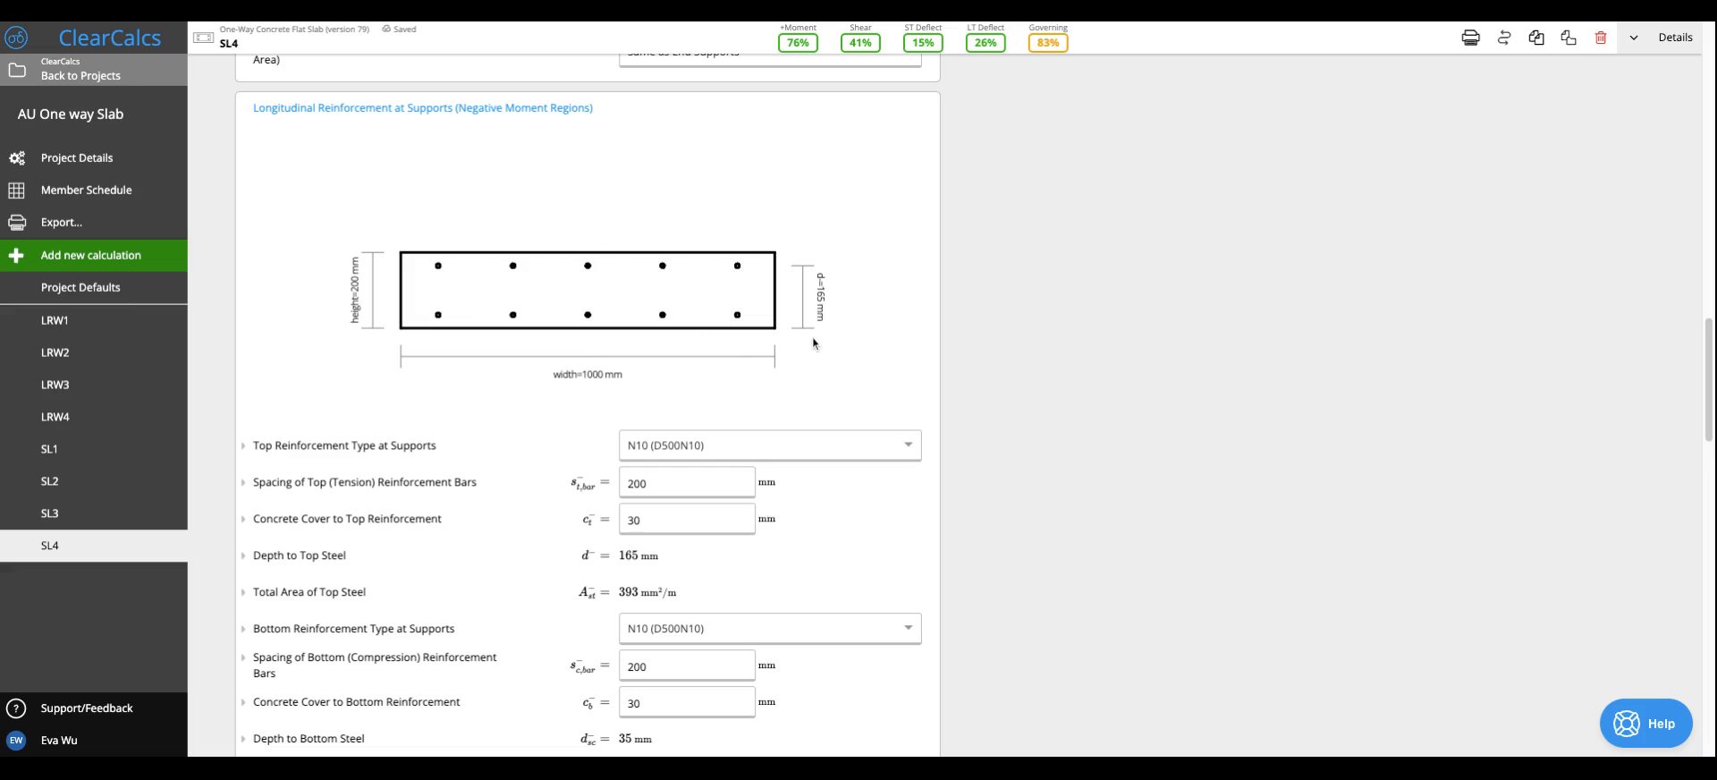
scroll(810, 363, "down", 3)
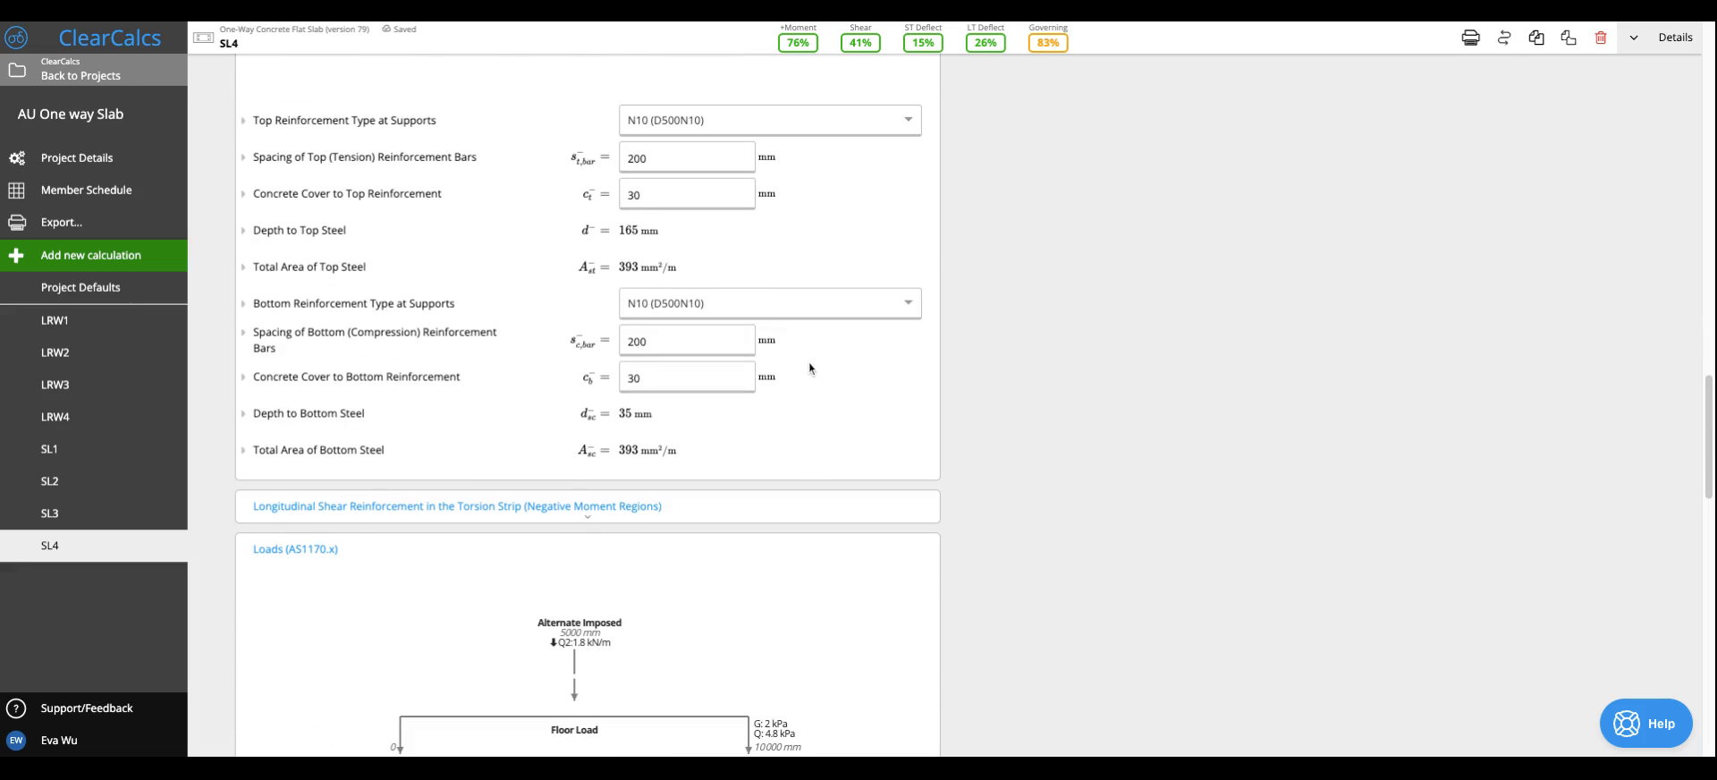
scroll(812, 427, "down", 3)
scroll(884, 454, "up", 5)
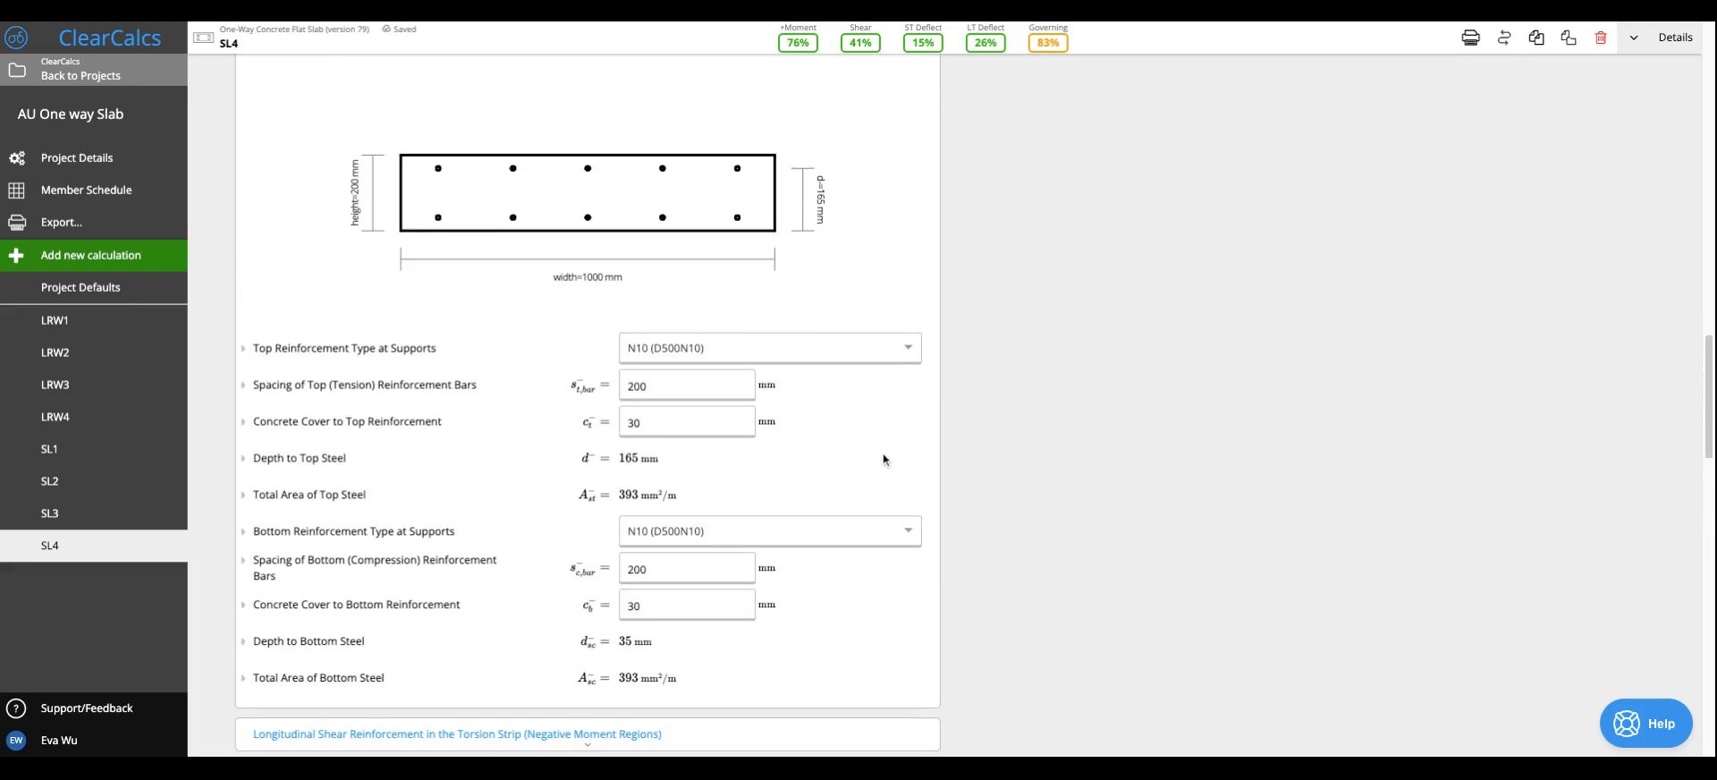
- Change the end supports' cross-section to Rectangular Column and check the column tributary width
scroll(883, 454, "up", 6)
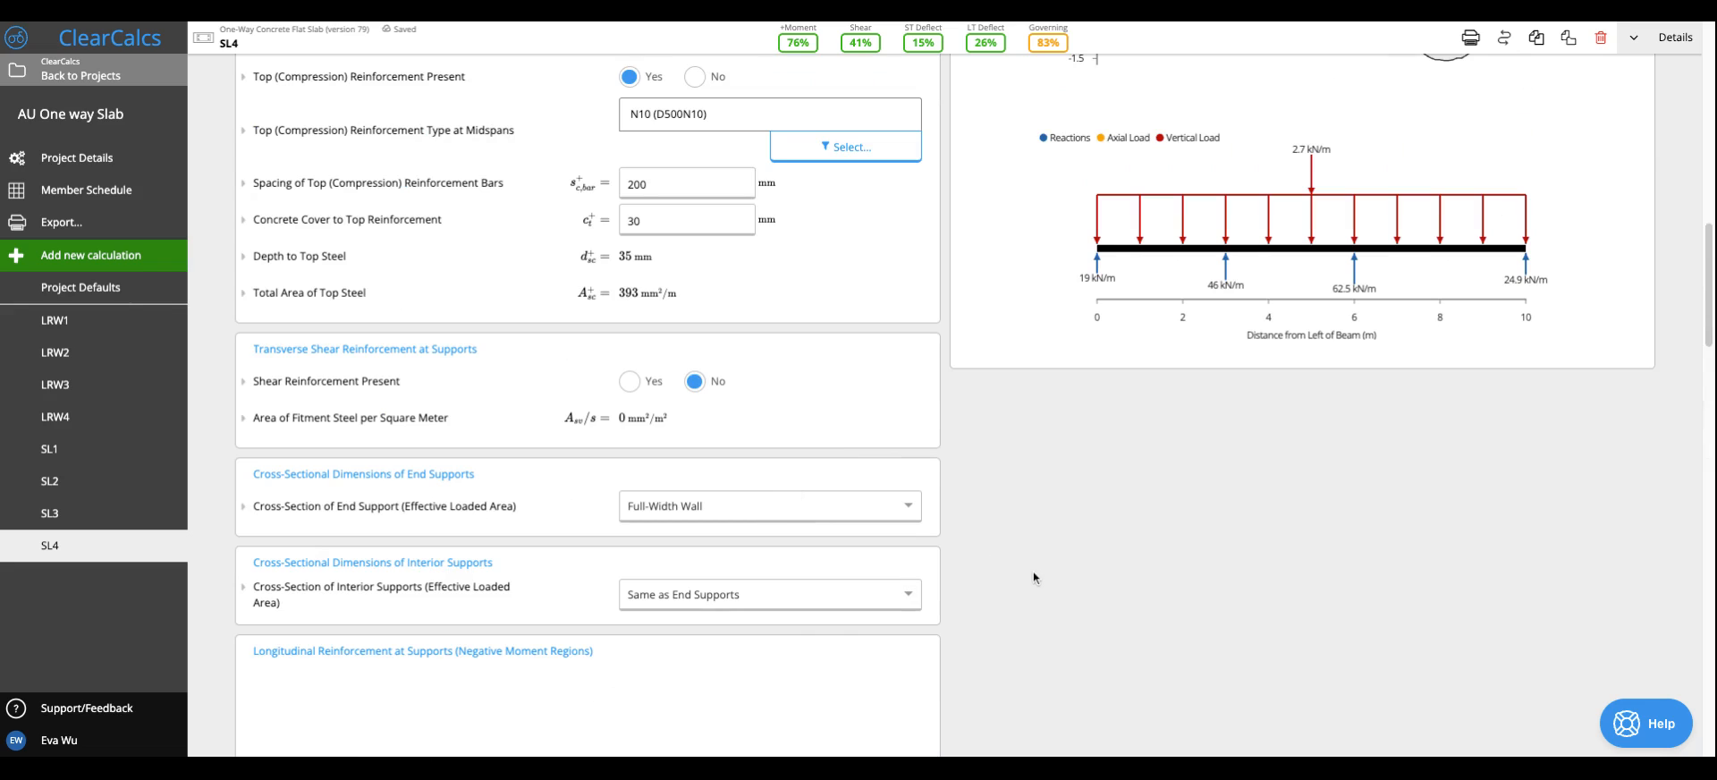
left_click(824, 516)
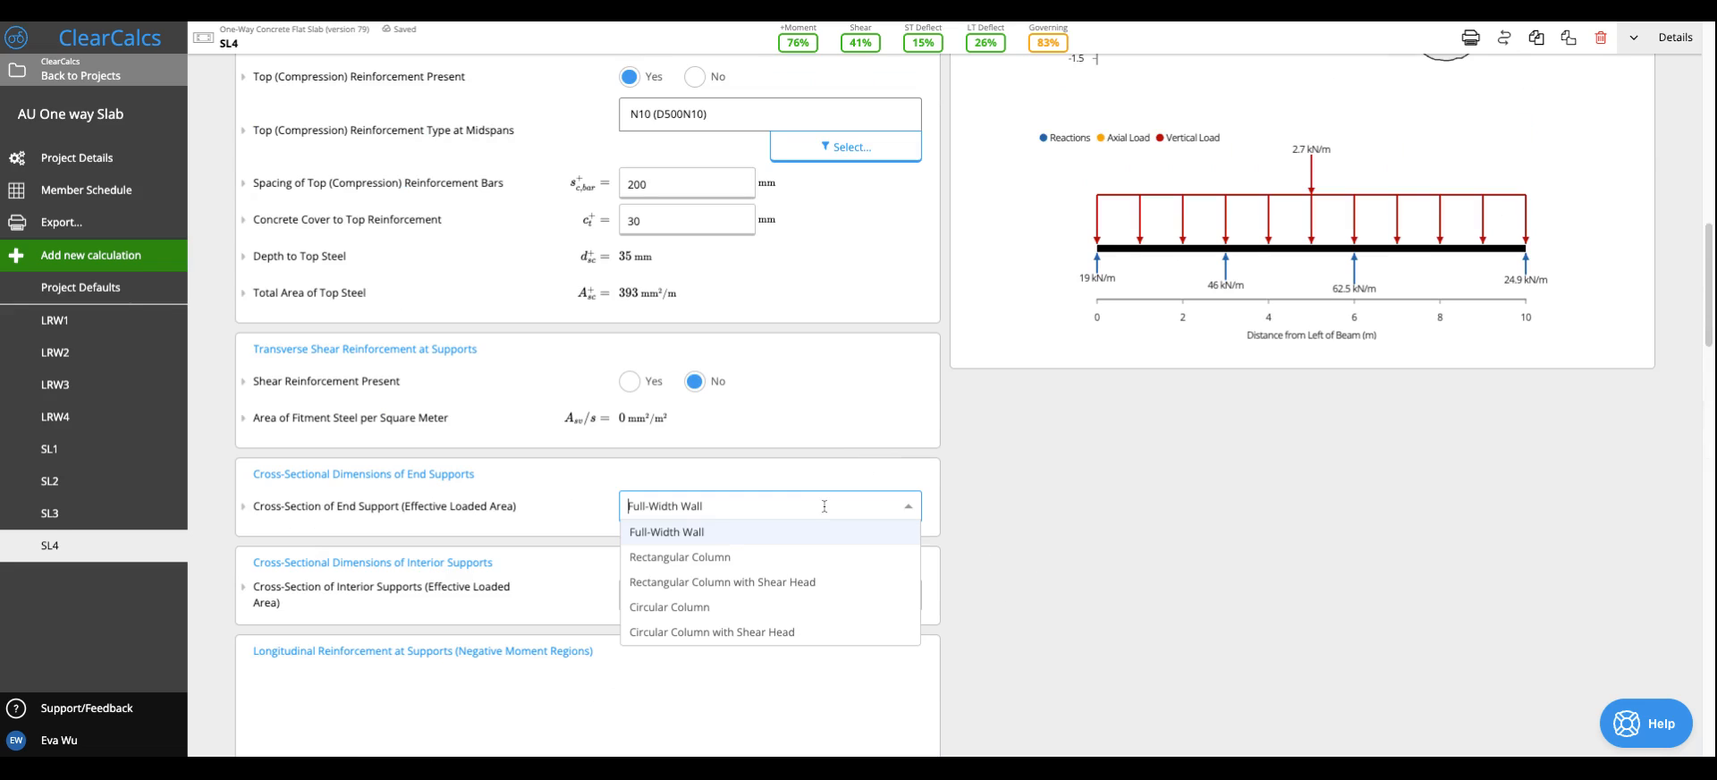
left_click(799, 555)
double_click(733, 552)
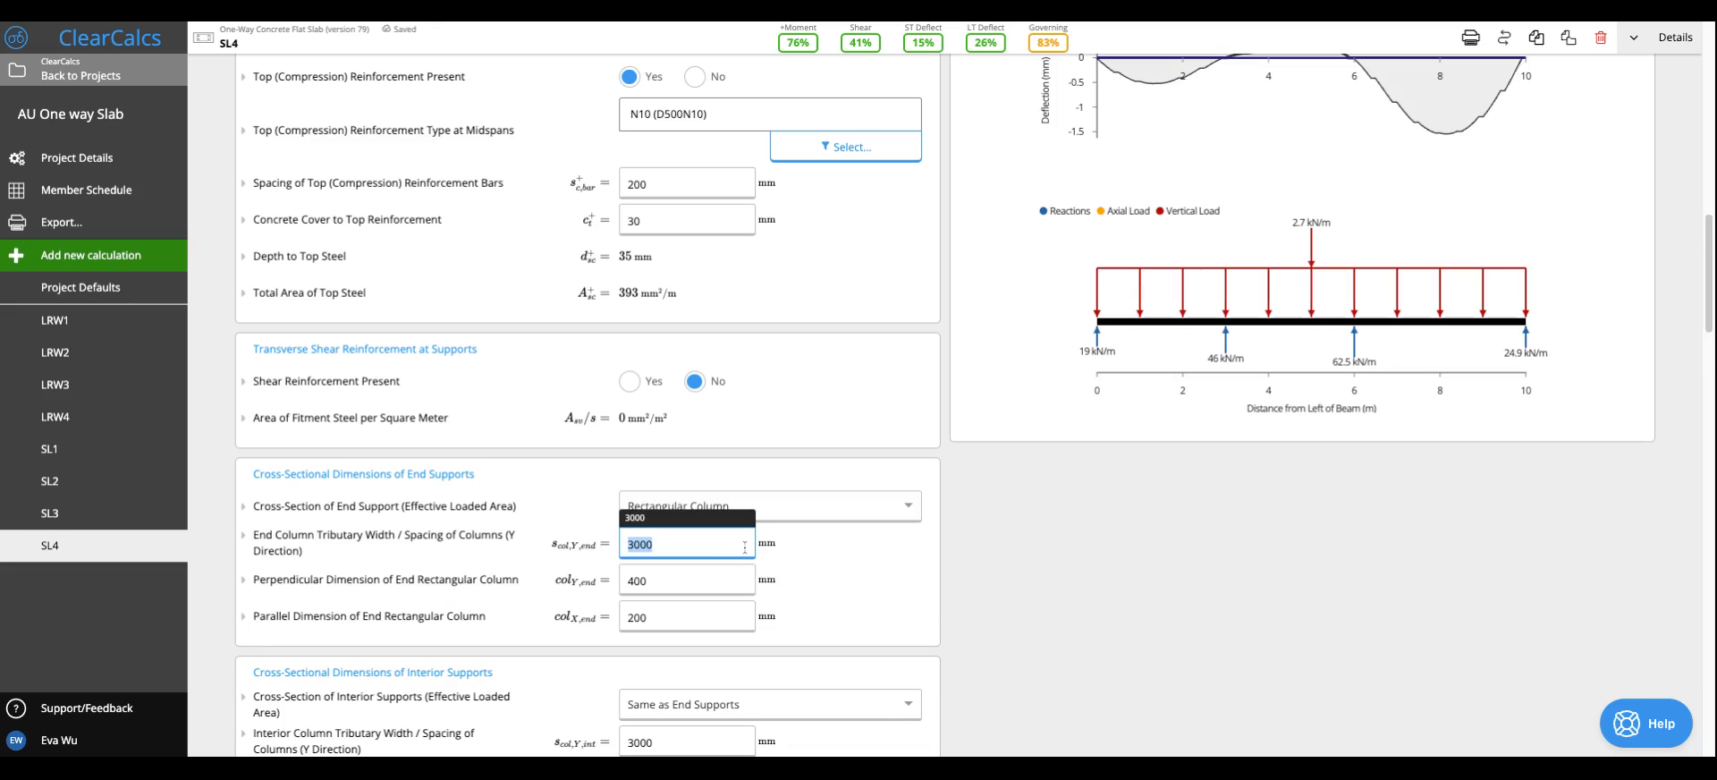
left_click(823, 567)
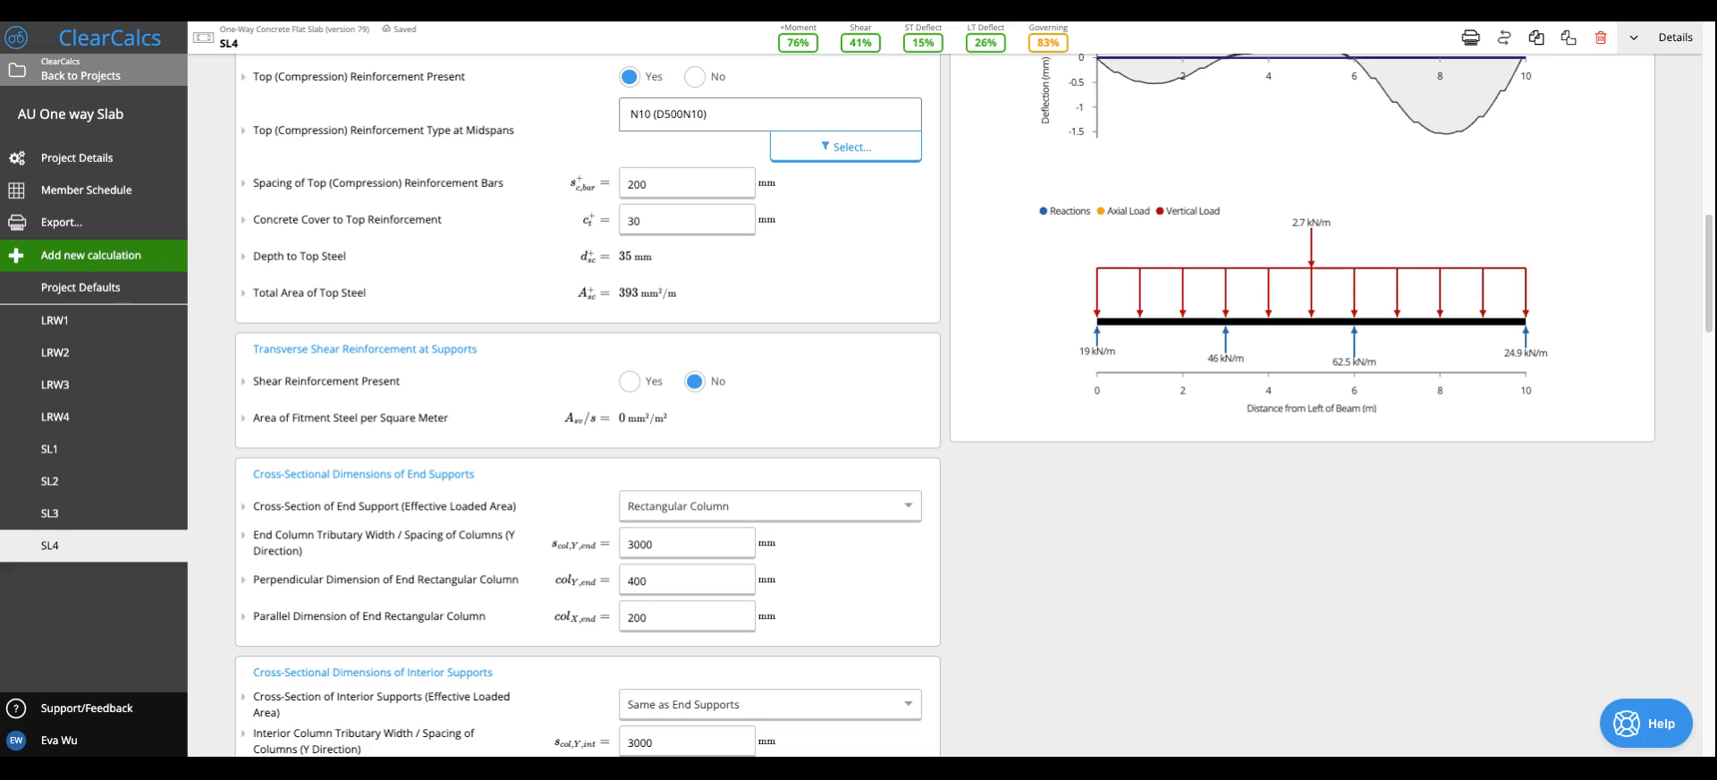
- Set the parallel dimension of the end rectangular column to 400 mm
left_click(687, 620)
left_click(682, 583)
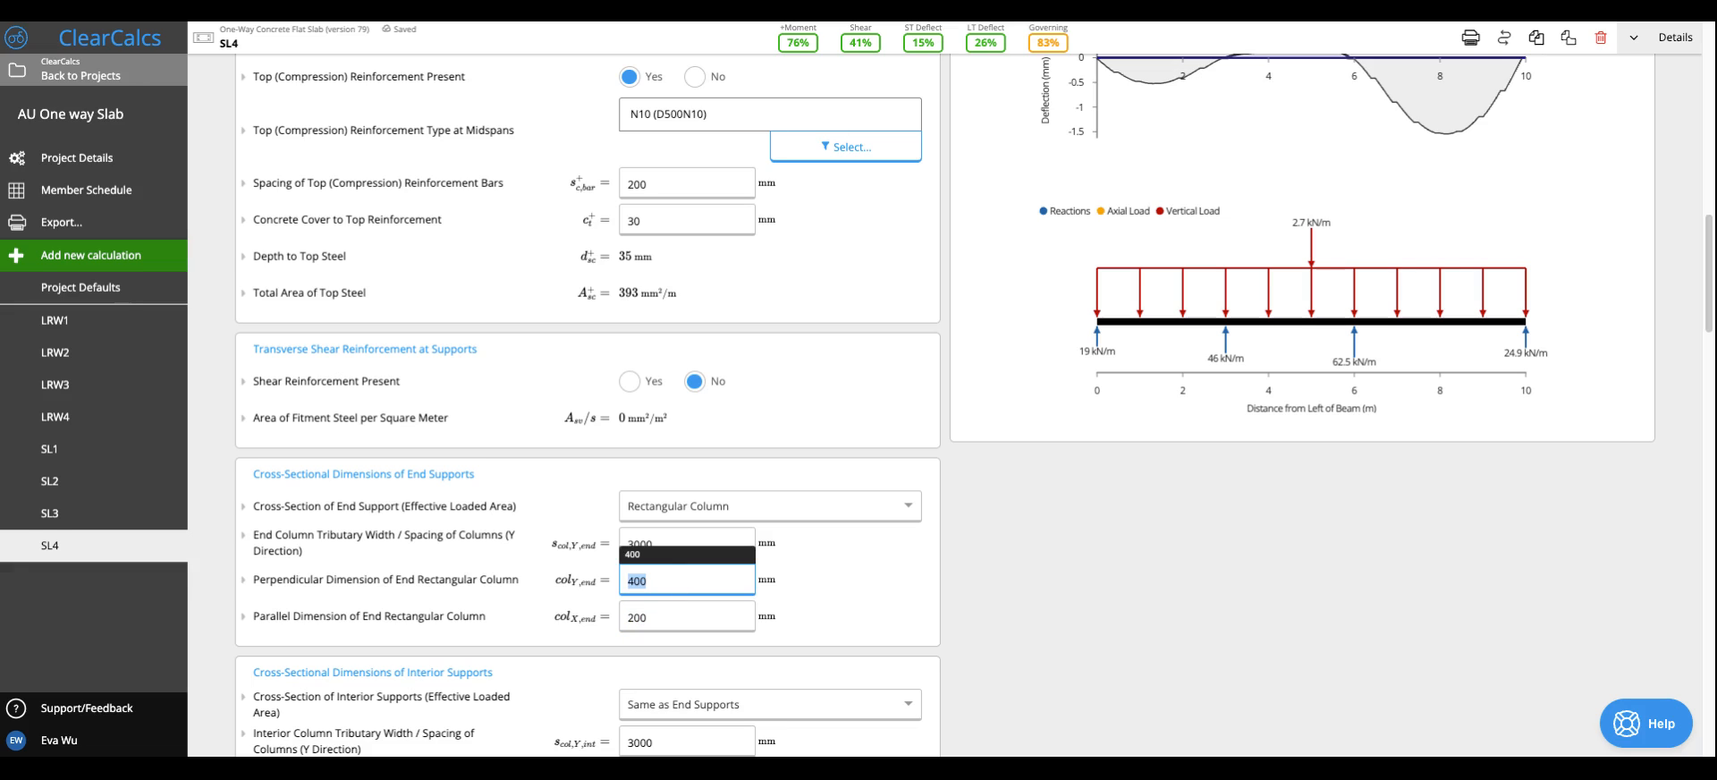
left_click(681, 616)
type("400")
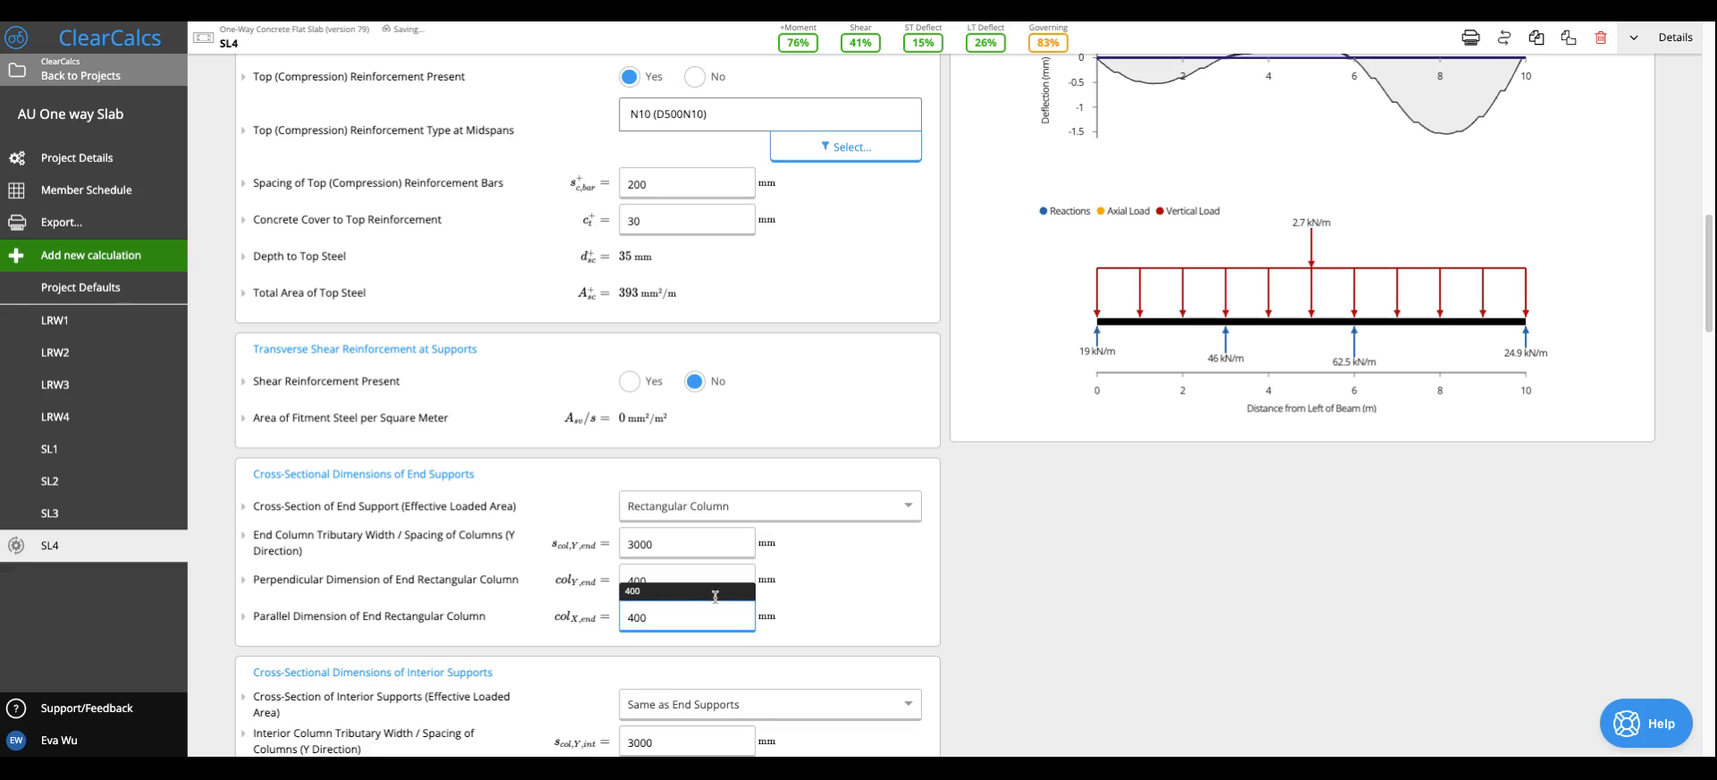
left_click(803, 618)
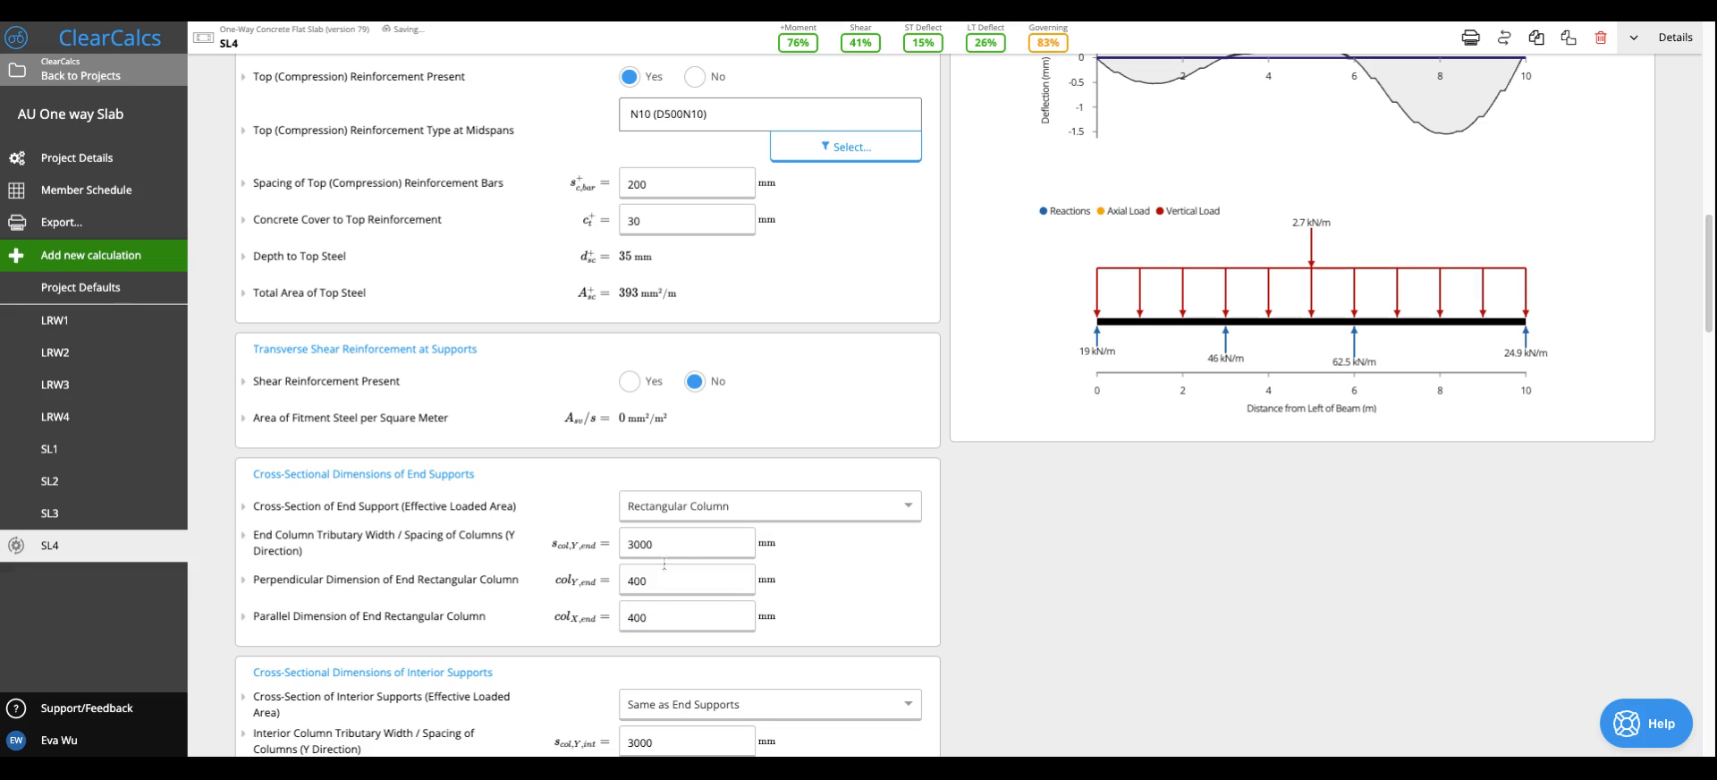
- Look over the Australian calculators that can be added to the project, and return to the slab
left_click(114, 250)
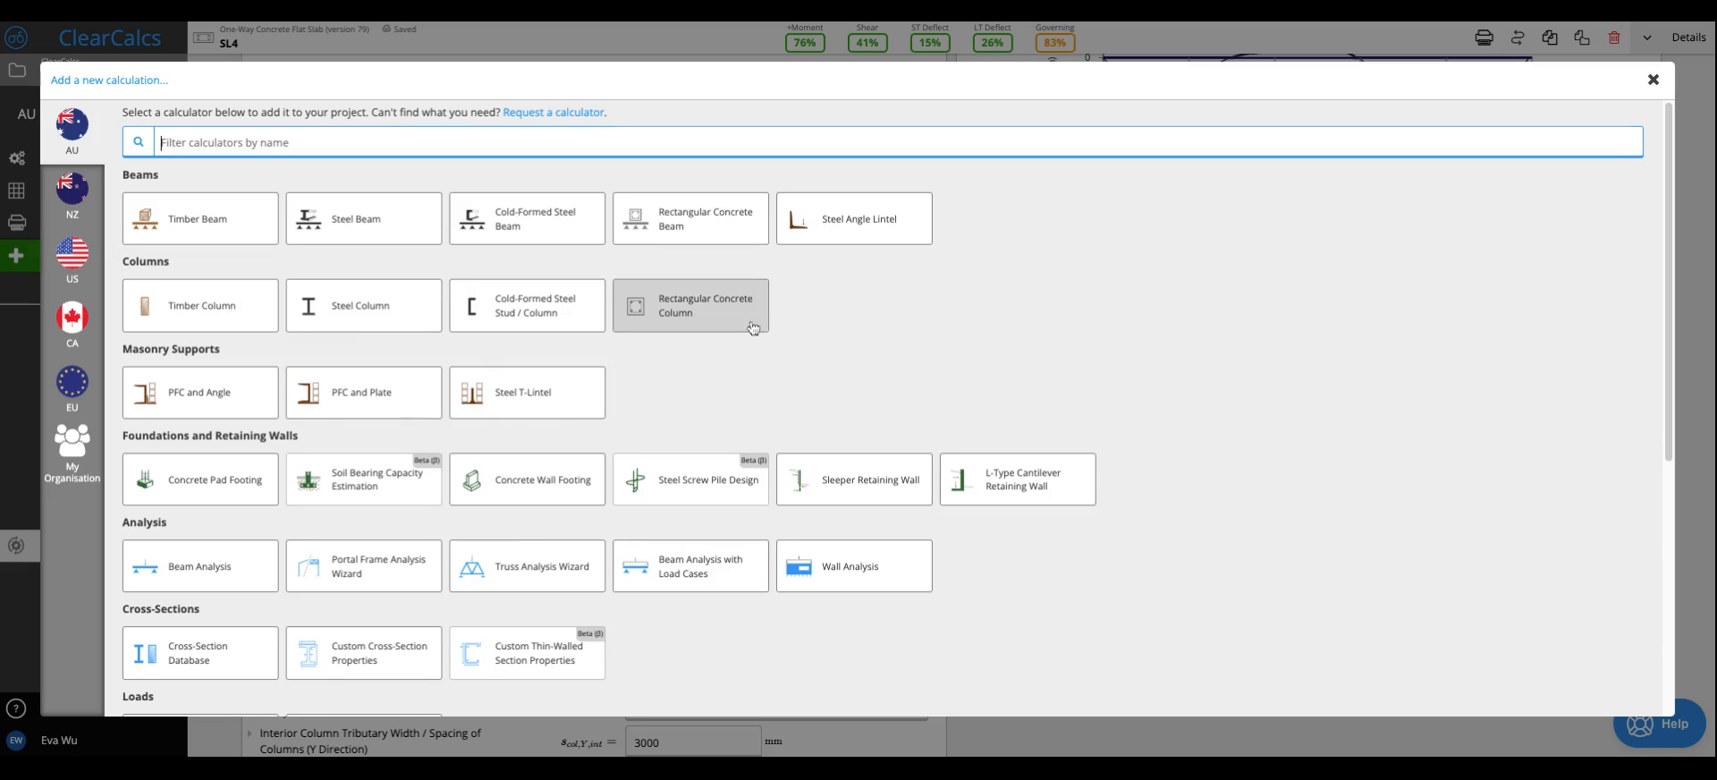
left_click(1655, 79)
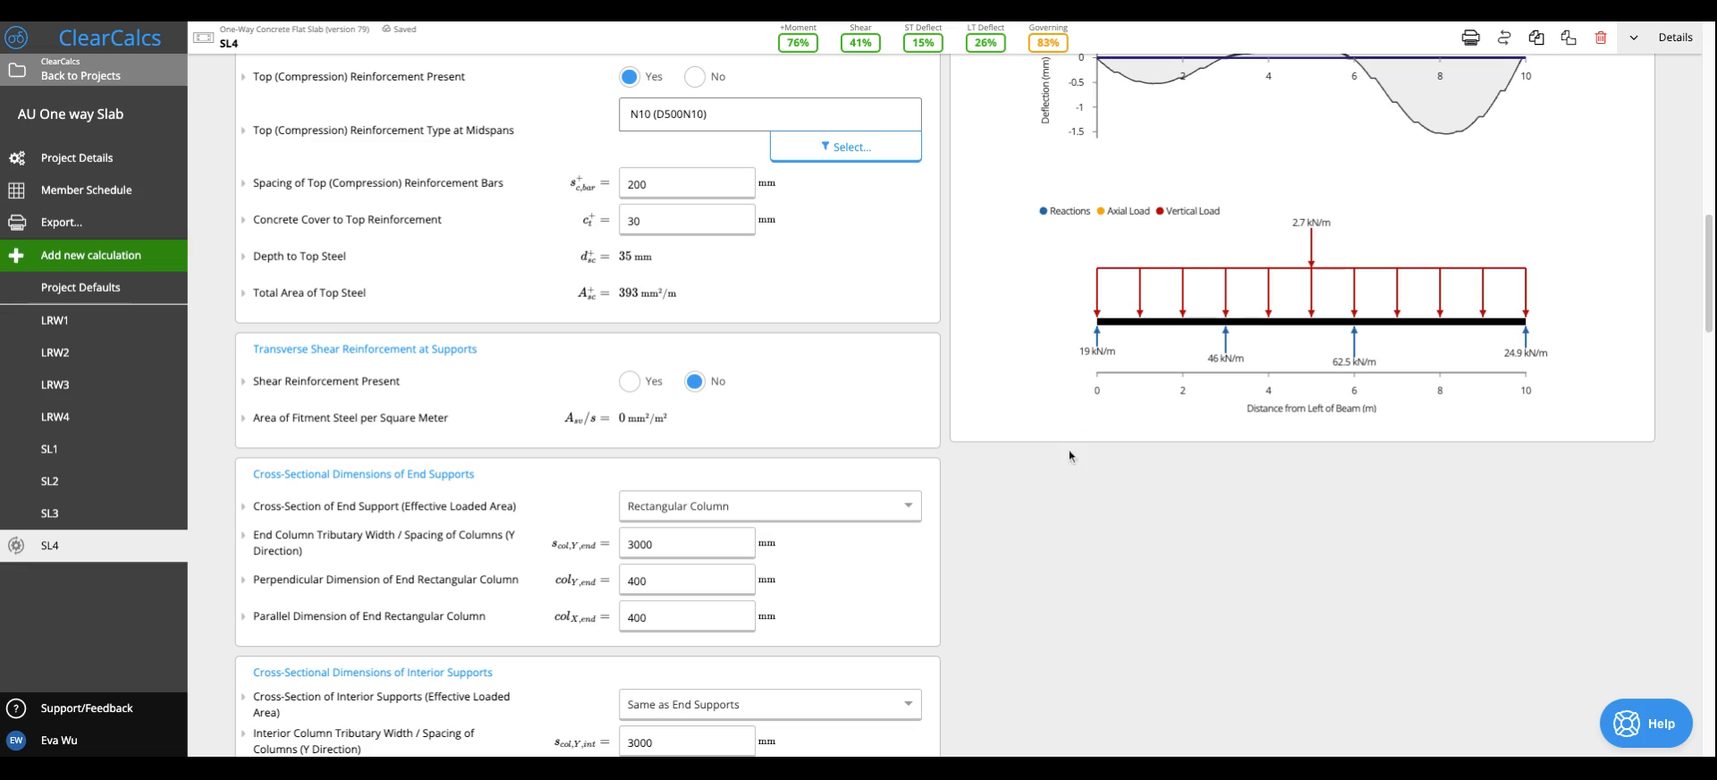
- Review the slab's summary, including punching shear, along with the column cross-section settings and support reactions
scroll(1001, 535, "up", 10)
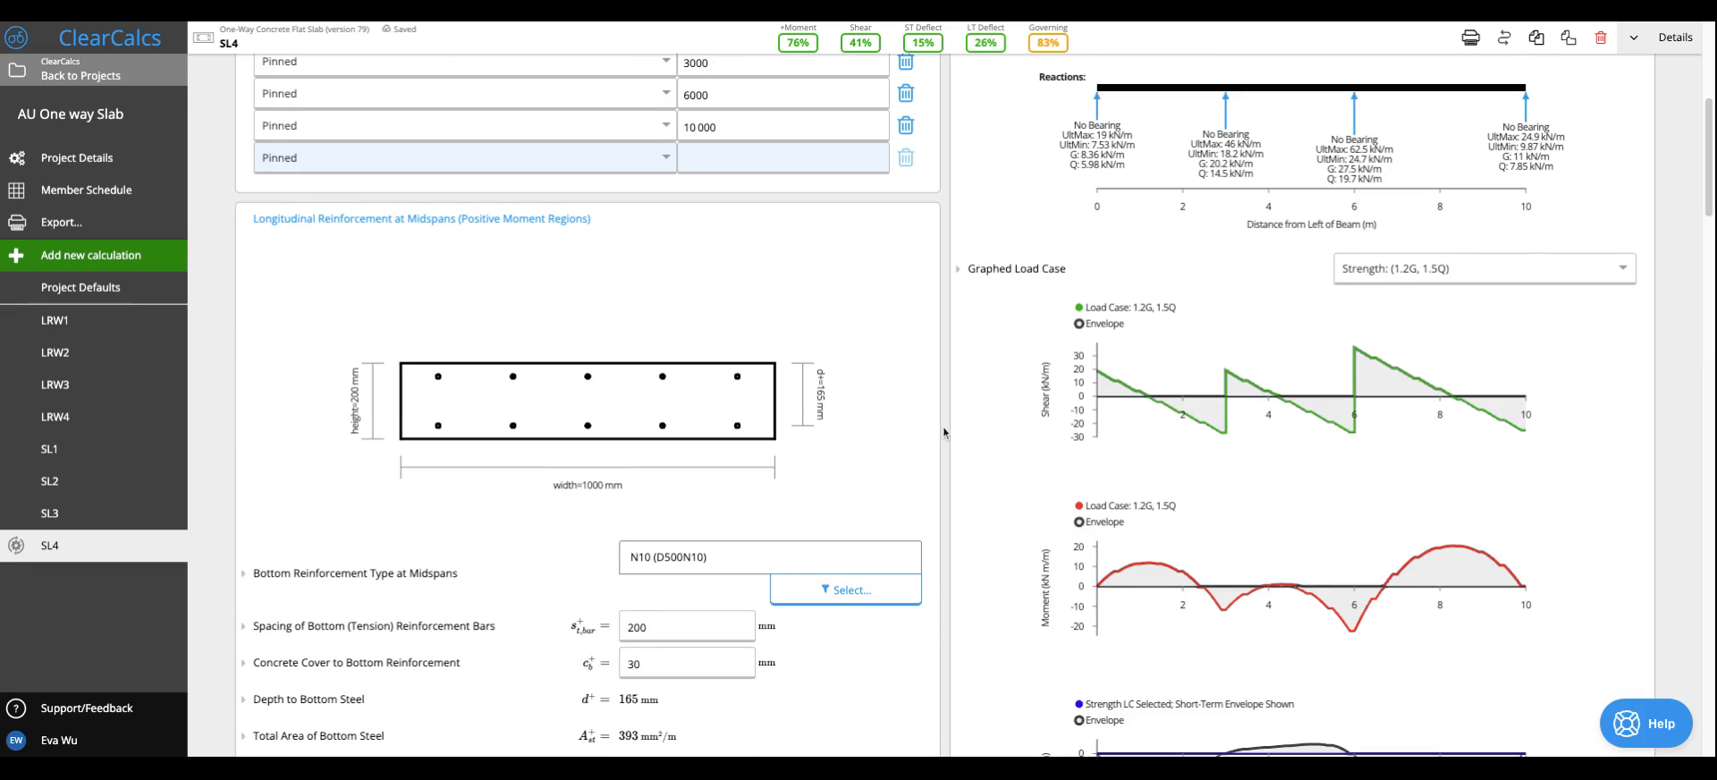
scroll(944, 433, "up", 2)
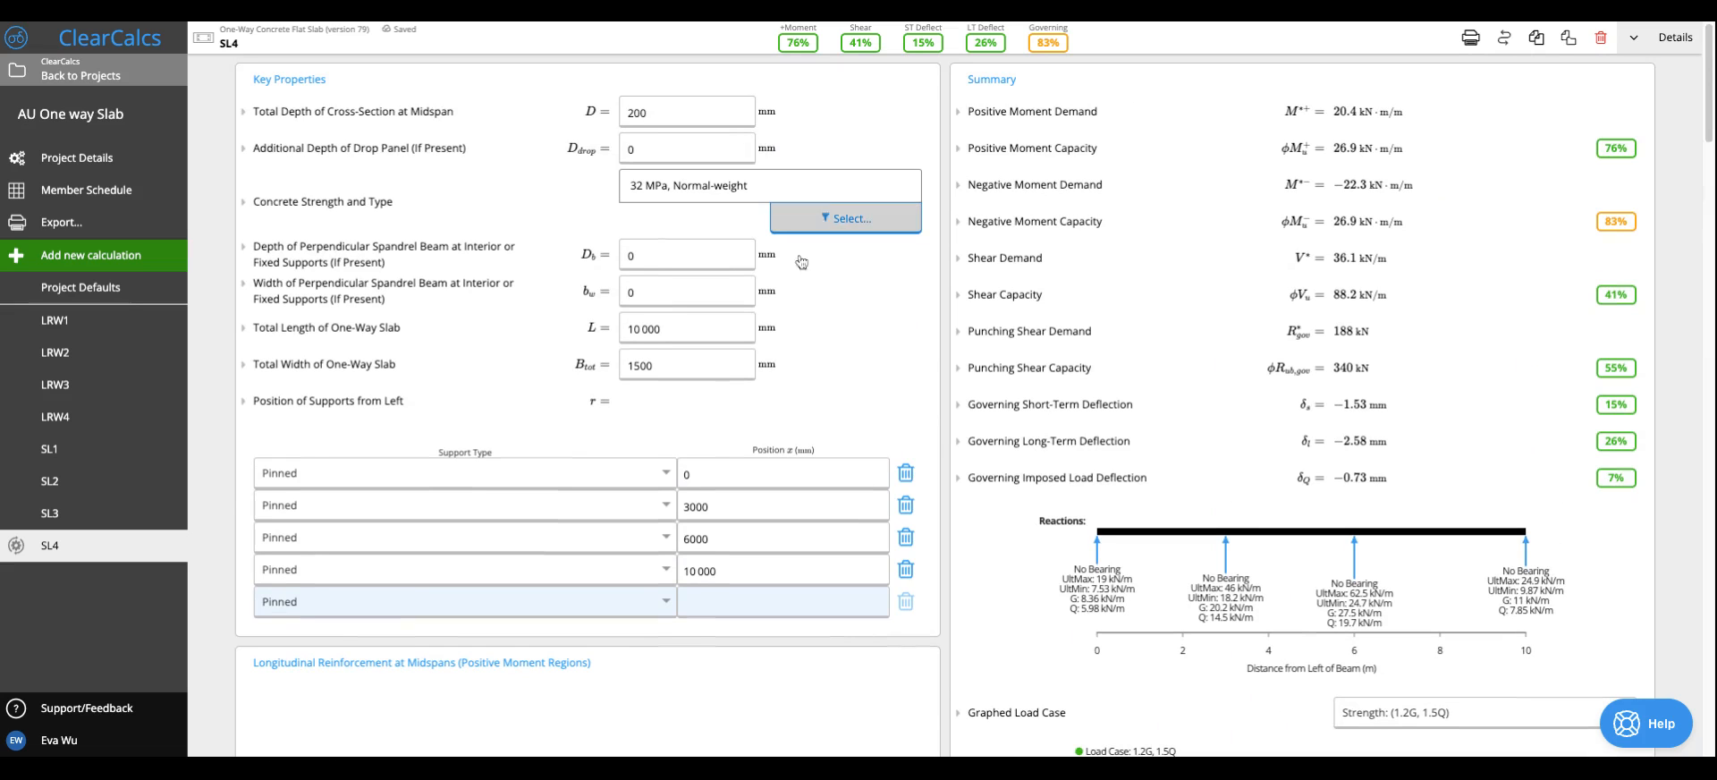
scroll(978, 437, "down", 6)
scroll(979, 437, "down", 11)
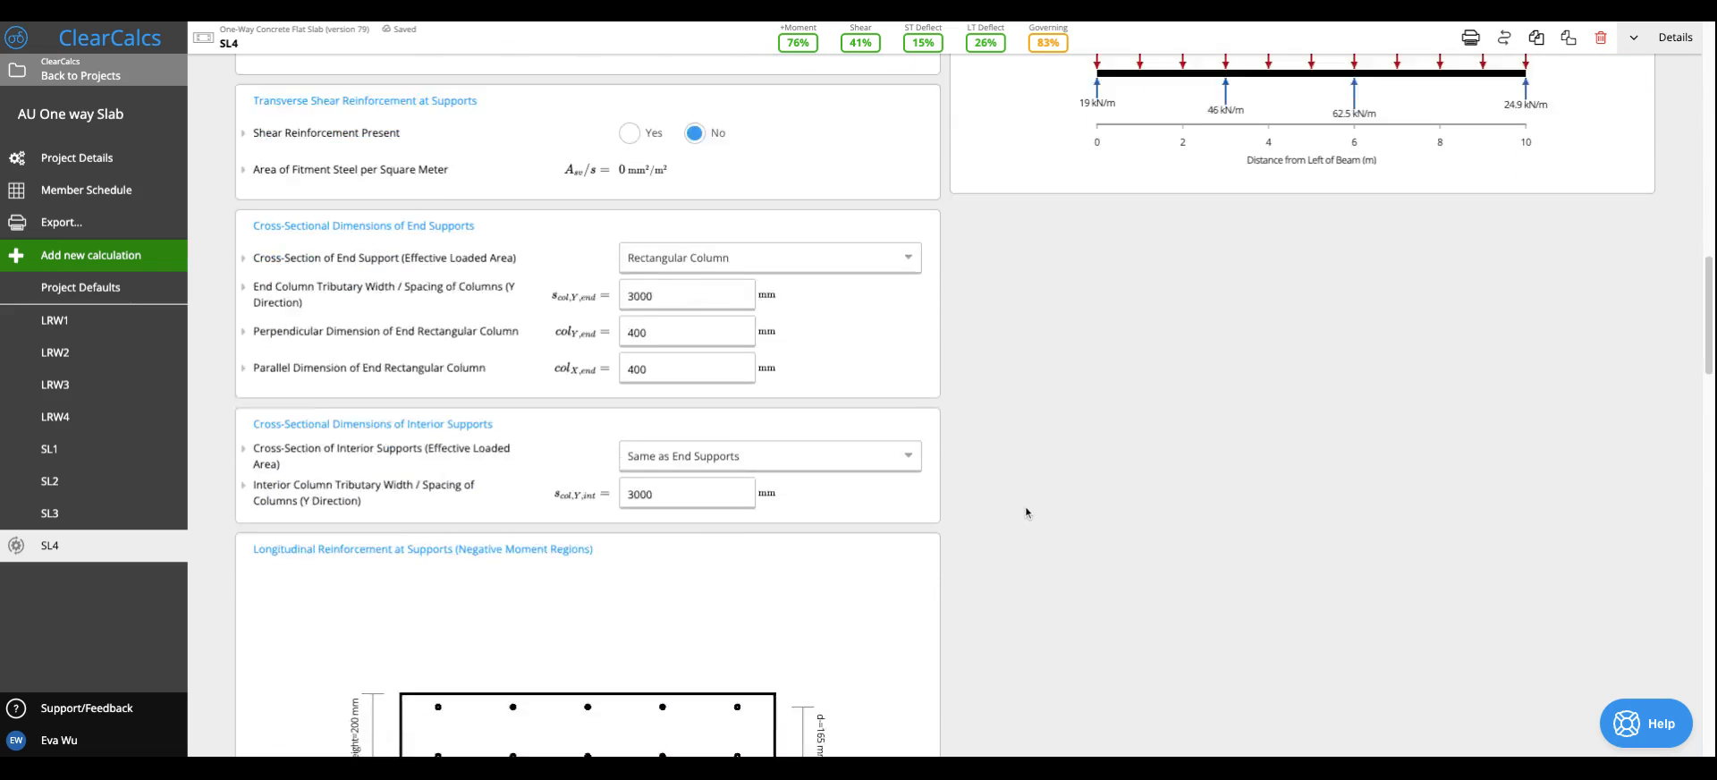
scroll(1053, 561, "up", 18)
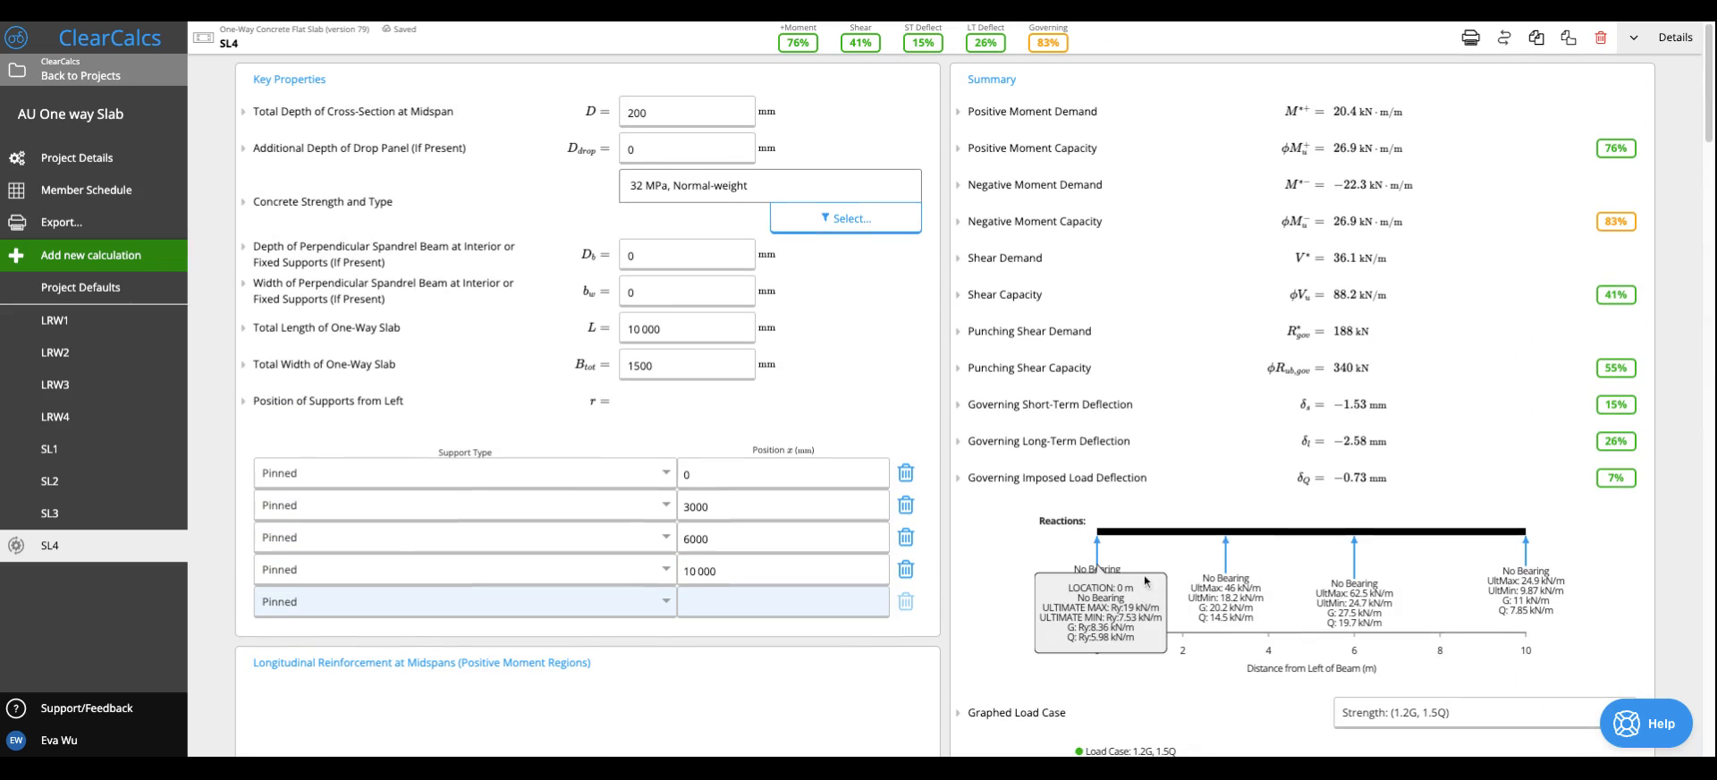
mouse_move(1346, 586)
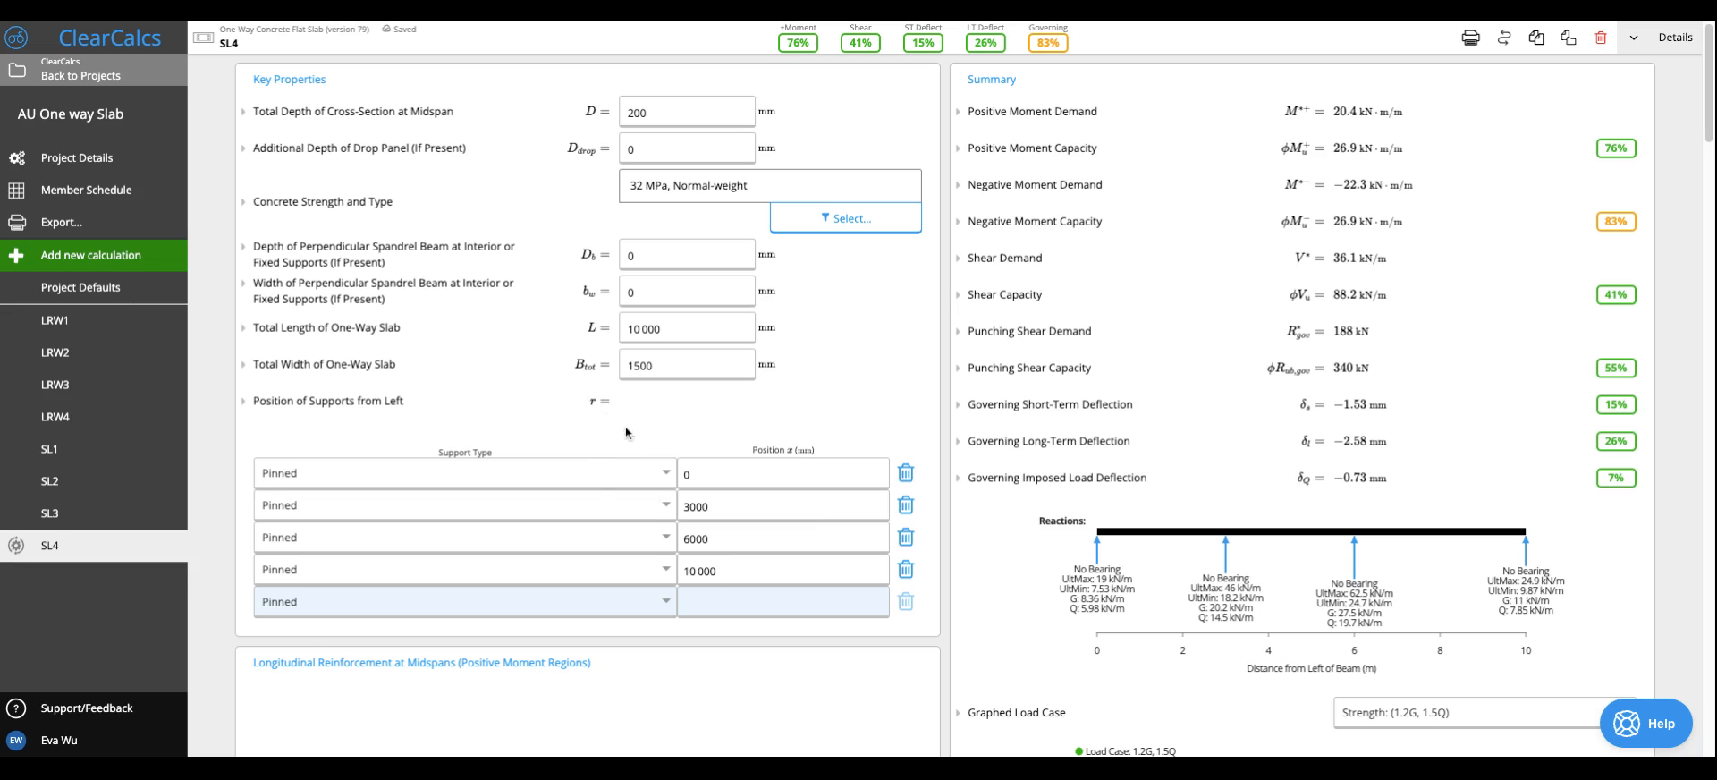
- Open the help widget and switch it to asking the support team a question
left_click(1653, 730)
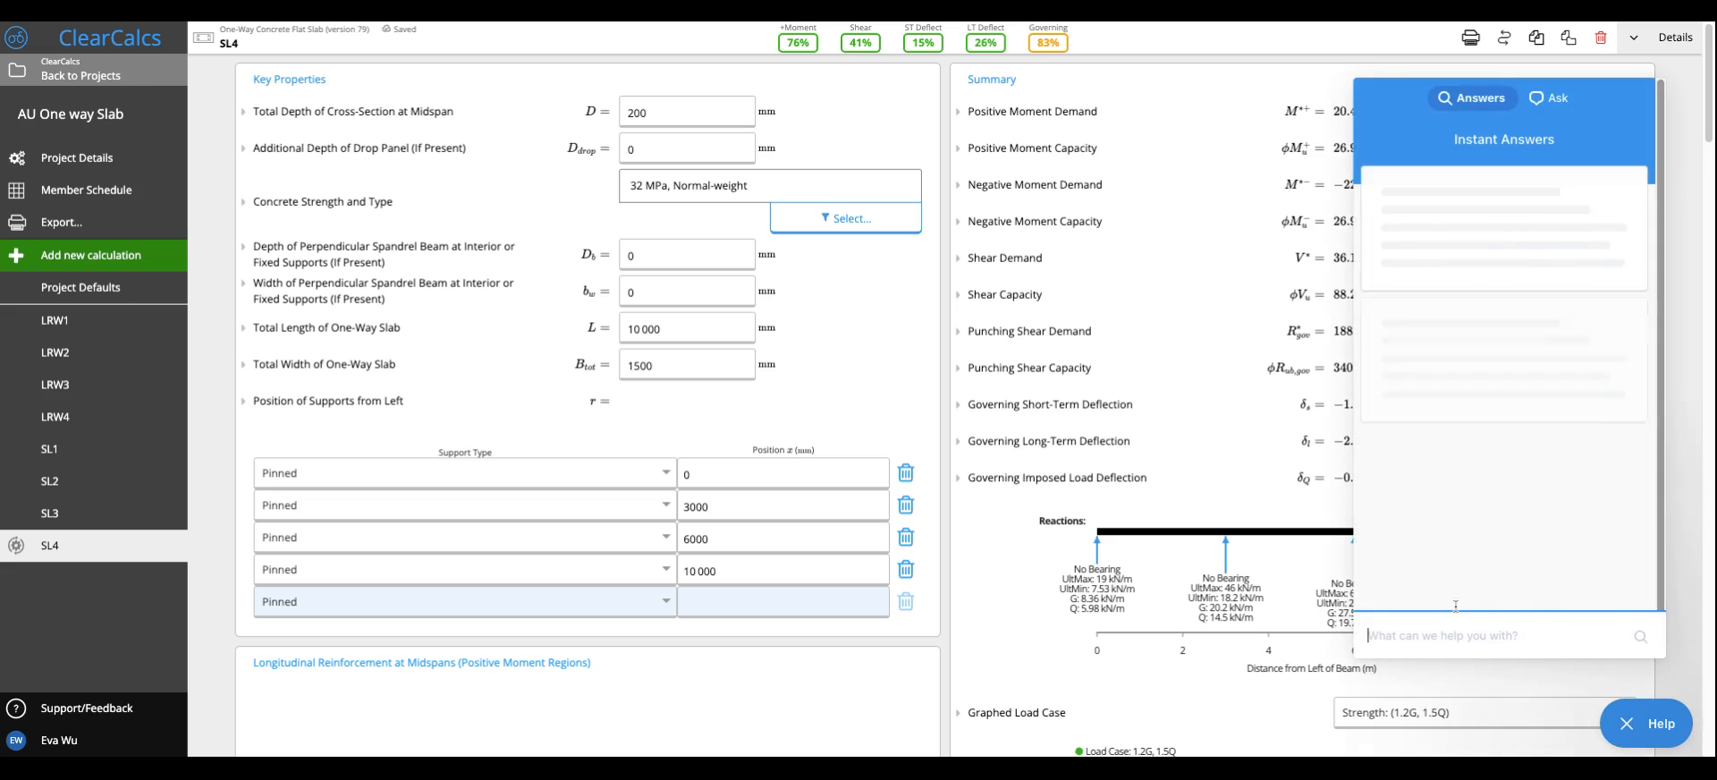
left_click(1556, 98)
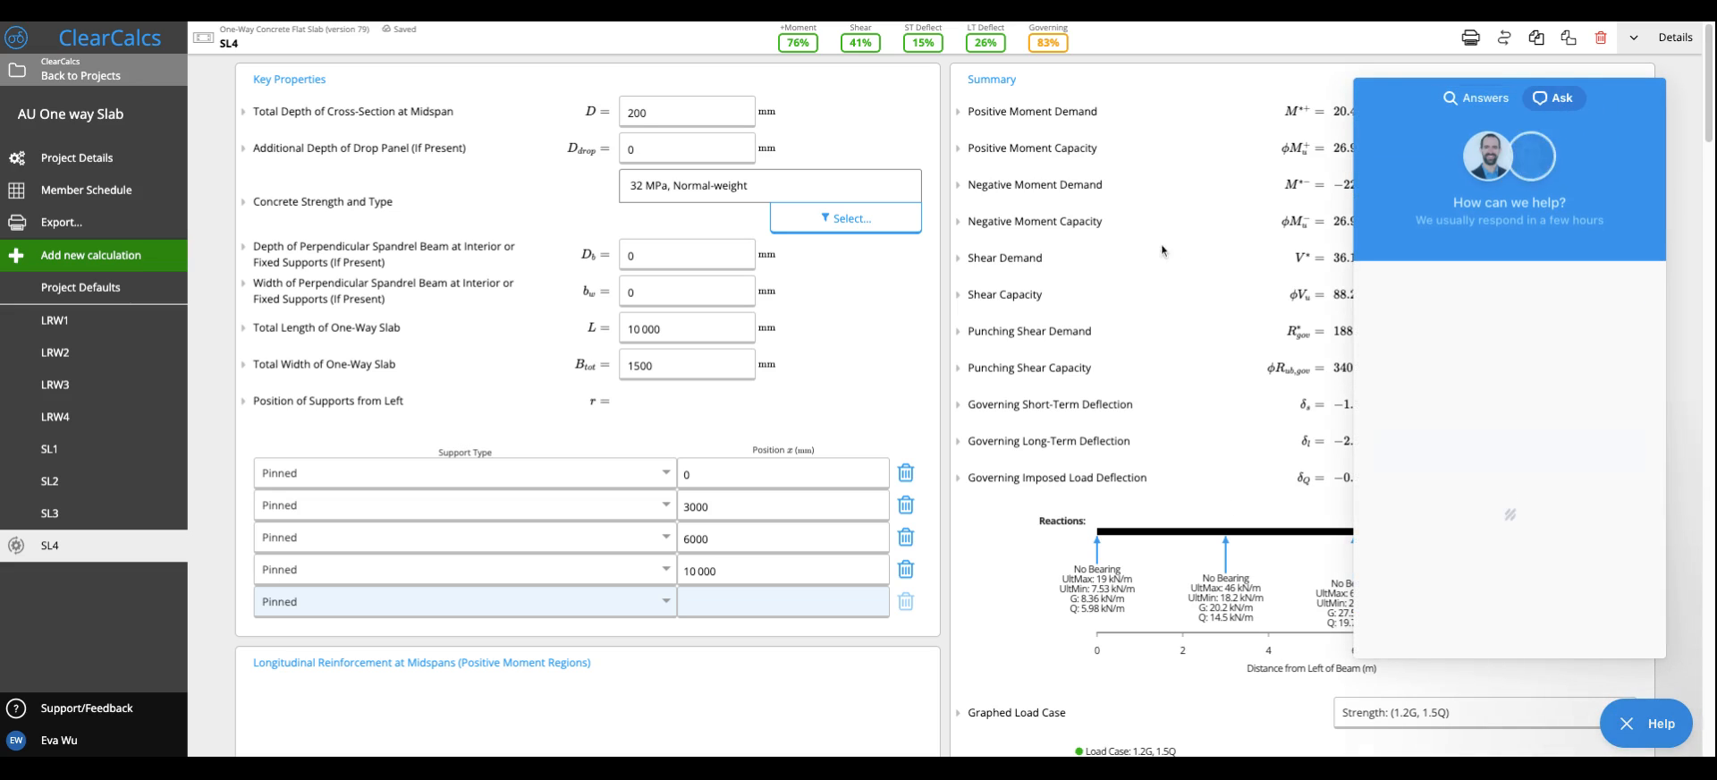